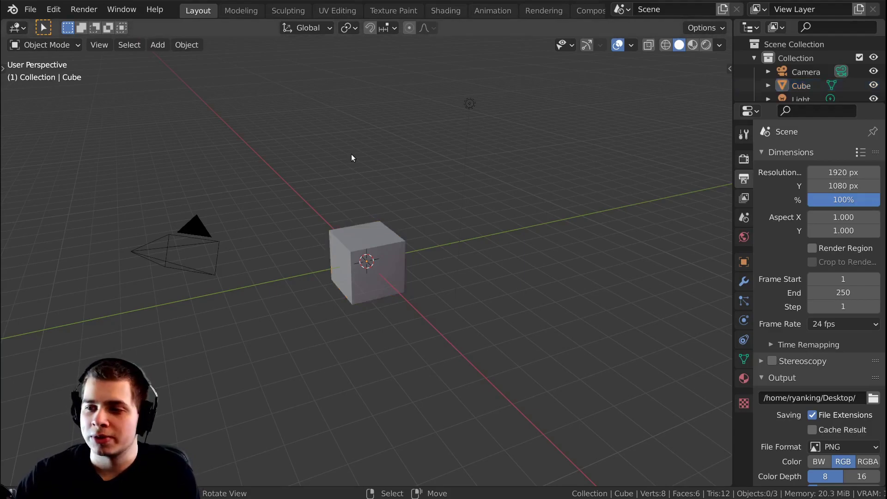
- Clear the default objects from the scene and add a Text object
click(353, 151)
key(shift+a)
mouse_move(331, 71)
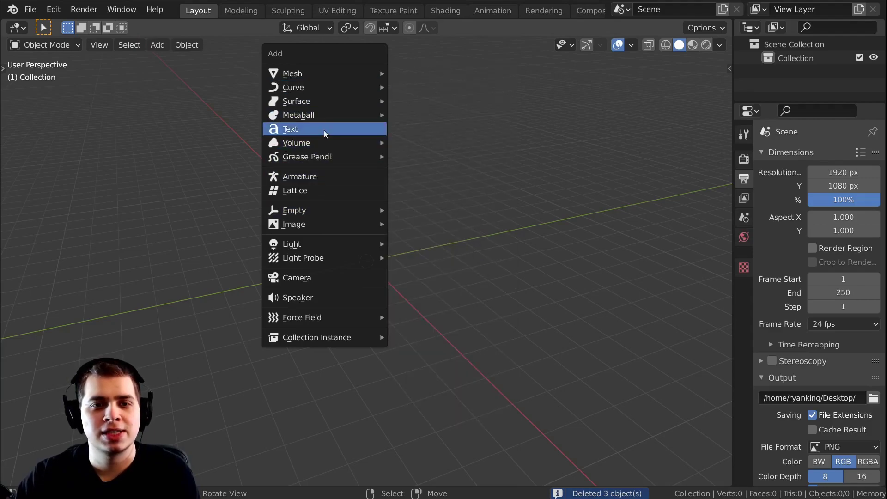
click(331, 131)
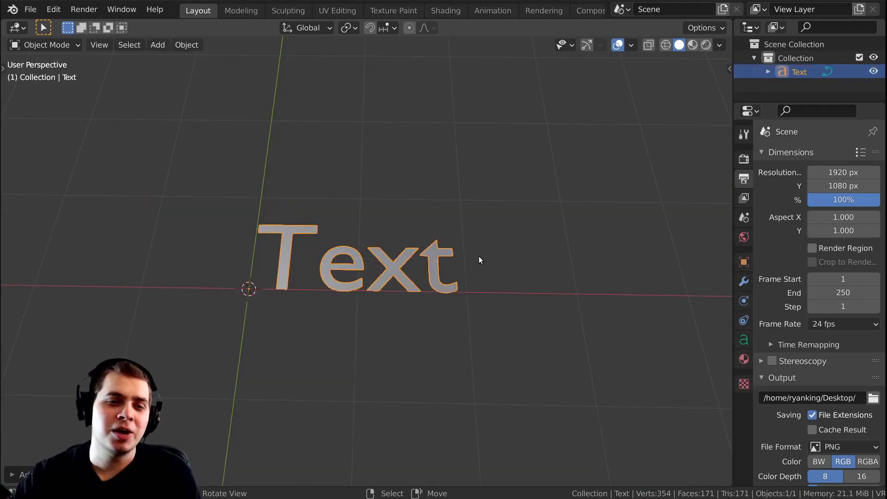
middle_drag(460, 287, 475, 289)
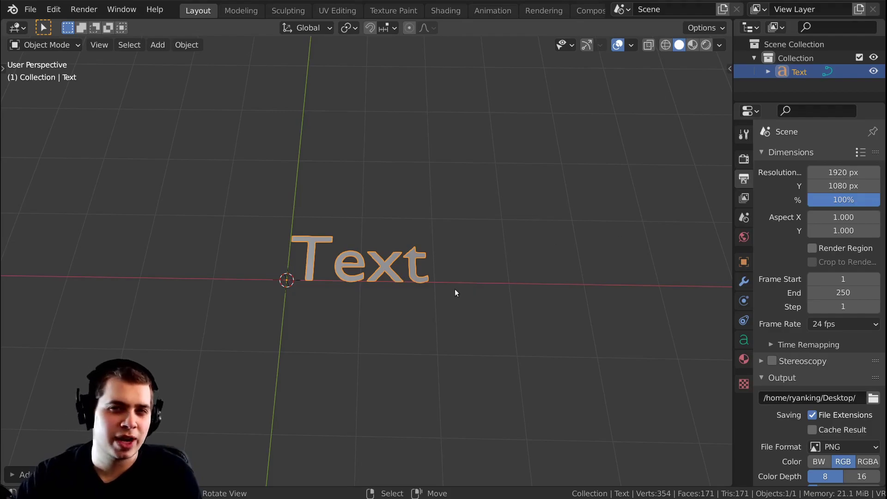
key(s)
key(x)
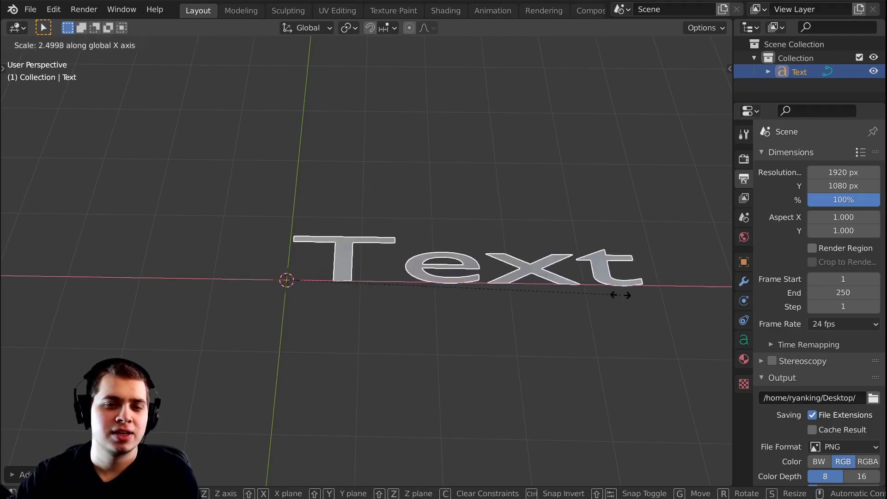
key(Escape)
key(r)
key(r)
key(Escape)
key(g)
key(Escape)
- Give the text a new material with an orange Emission surface at strength 9 and preview it in rendered shading
middle_drag(622, 243, 690, 213)
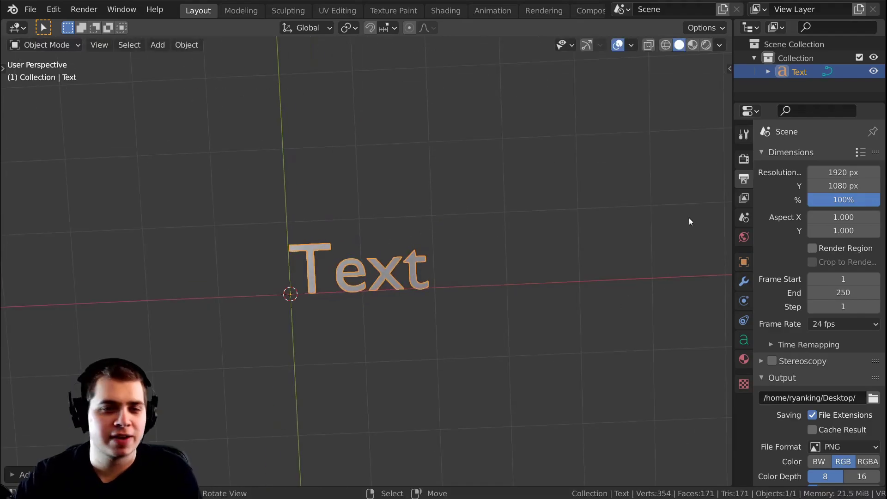
click(744, 359)
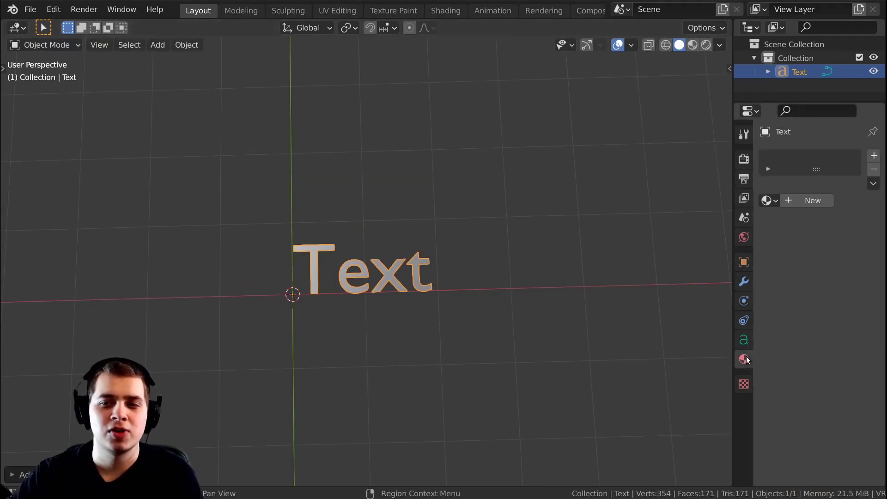
click(811, 201)
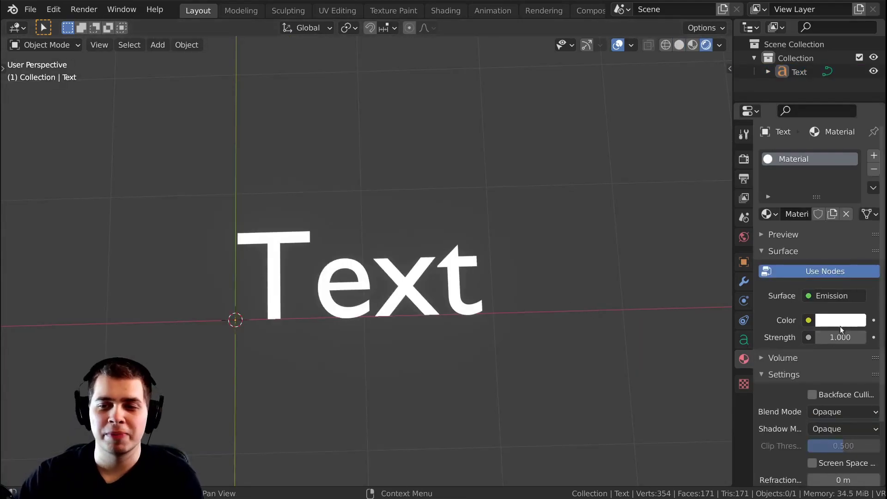
click(840, 321)
mouse_move(832, 342)
mouse_down()
mouse_move(855, 342)
mouse_move(832, 342)
mouse_up()
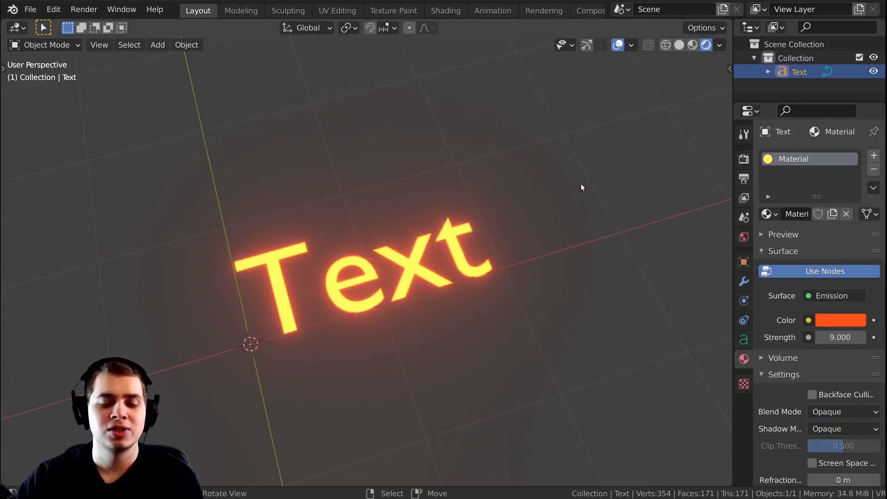
- Rotate the text object 90 degrees around the X axis so that it stands upright
middle_drag(581, 188, 601, 139)
text(rx)
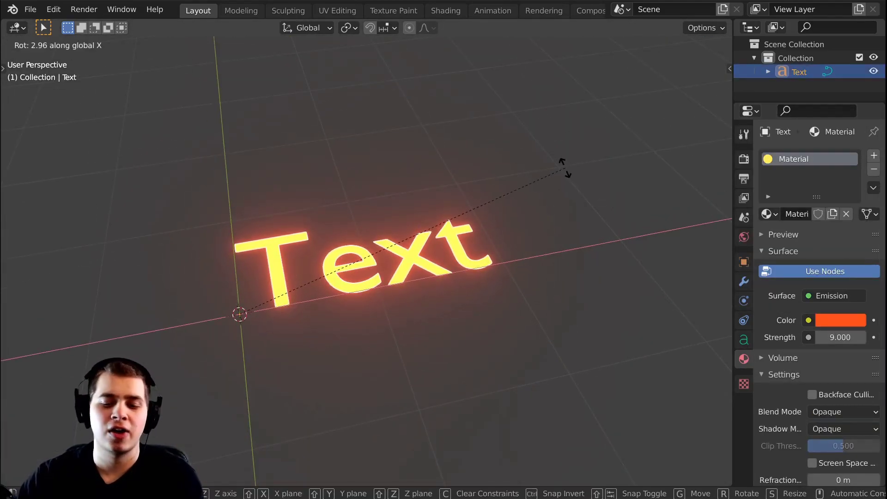
text(90)
key(Return)
middle_drag(569, 243, 480, 211)
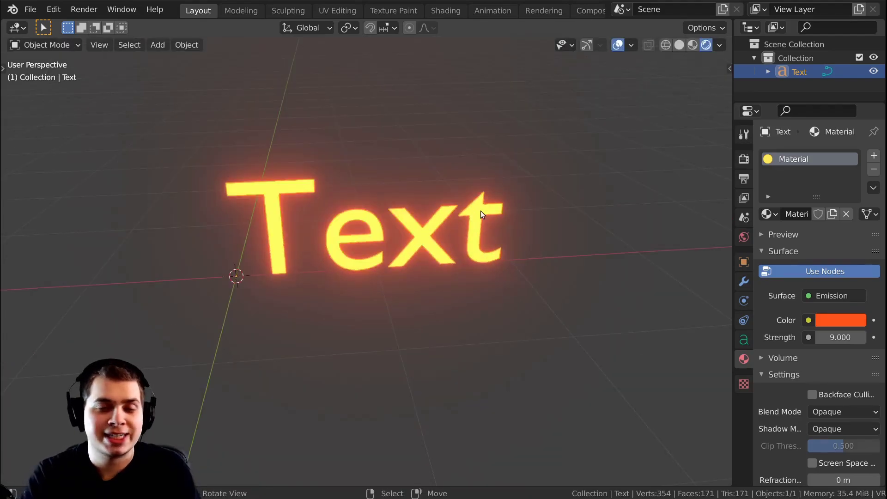
- Replace the placeholder wording of the text object with "Blender Is Epic!"
key(Tab)
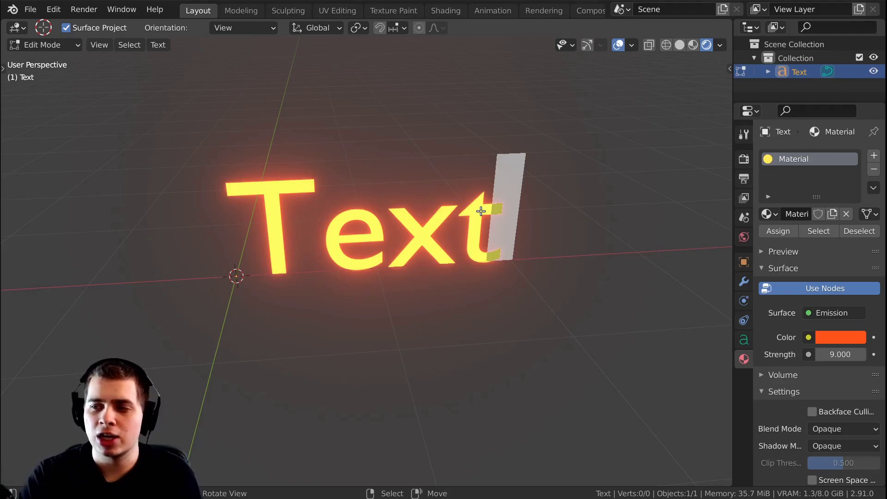
text(DH)
key(ctrl+BackSpace)
text(Ogk)
key(ctrl+BackSpace)
text(Blender)
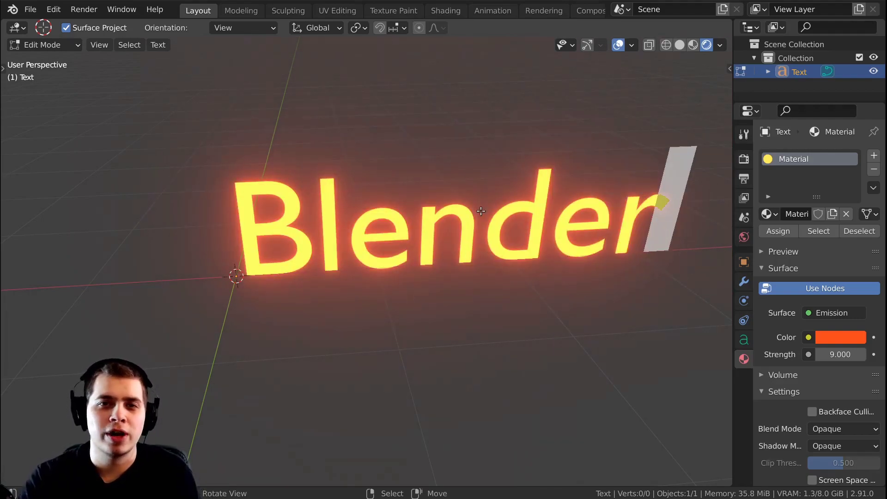
text( Is Epic!)
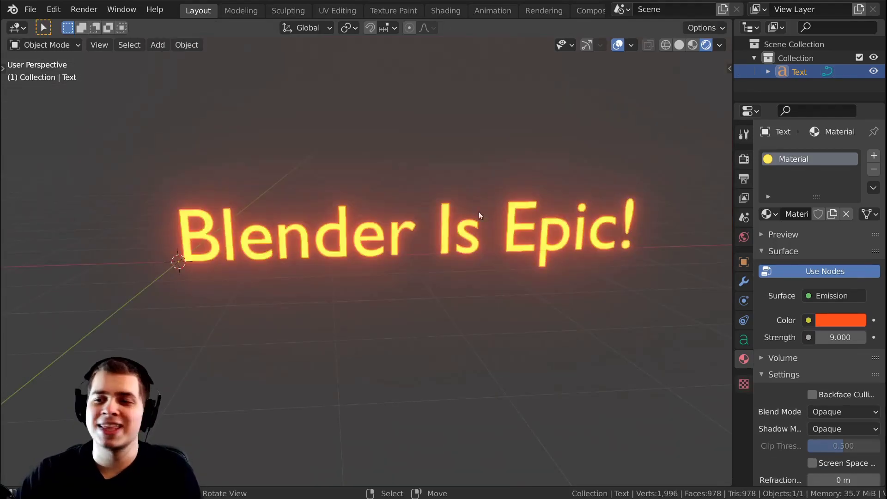
middle_drag(479, 212, 403, 168)
scroll(426, 173, up, 2)
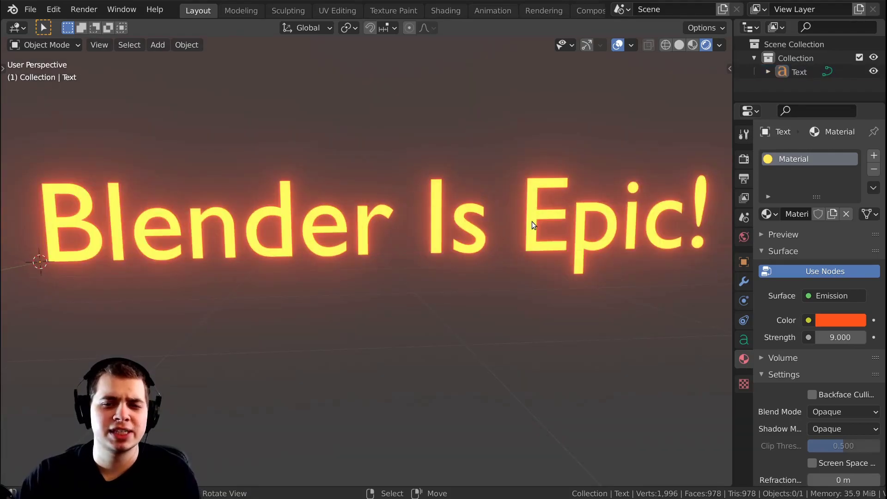
- Show the text object's data properties and switch the viewport to solid shading
click(743, 342)
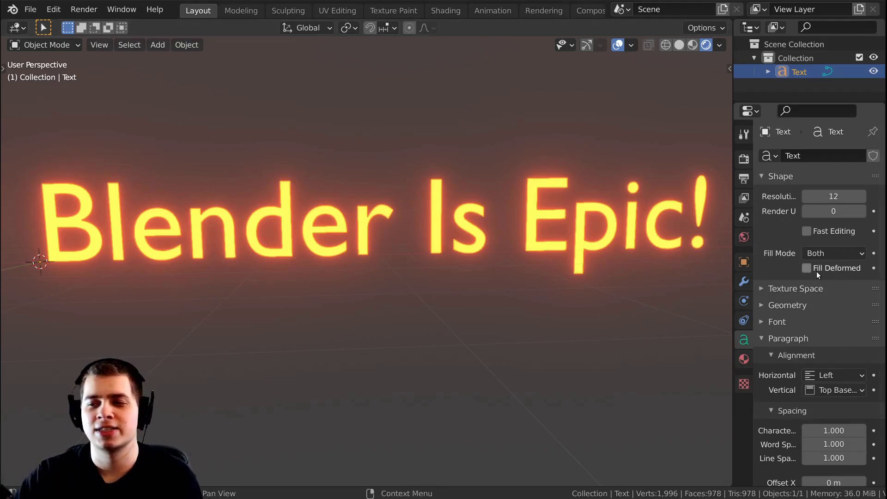
scroll(817, 271, down, 3)
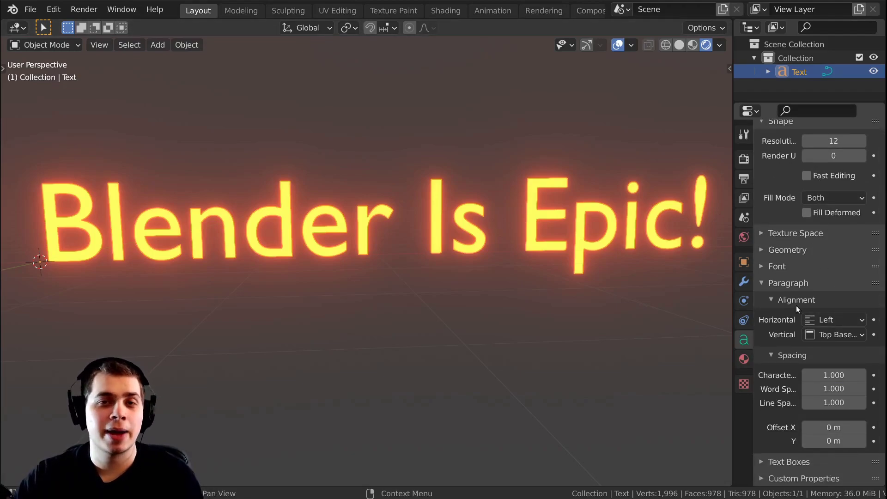
scroll(841, 264, up, 3)
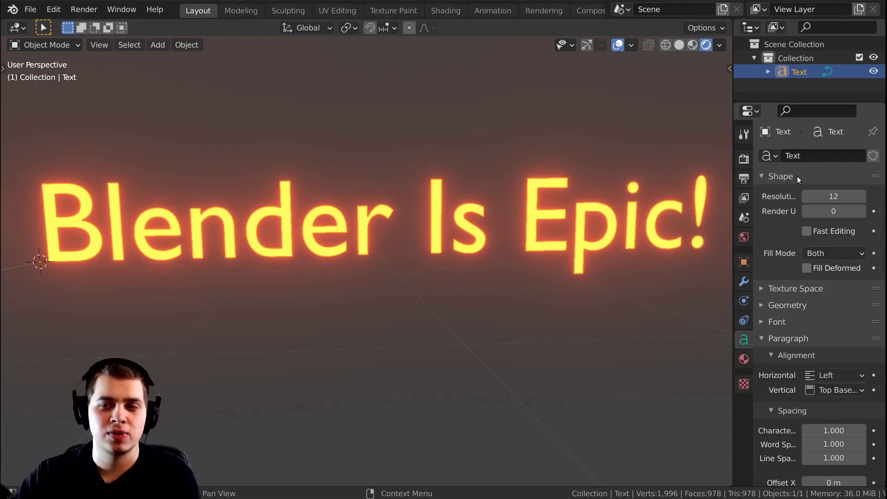
key(z)
click(545, 234)
- Set the text's shape resolution to 1 and examine the outline of the letters up close
mouse_move(576, 225)
shift+middle_down()
mouse_move(565, 236)
mouse_move(437, 259)
shift+middle_up()
scroll(436, 257, up, 2)
scroll(437, 262, up, 2)
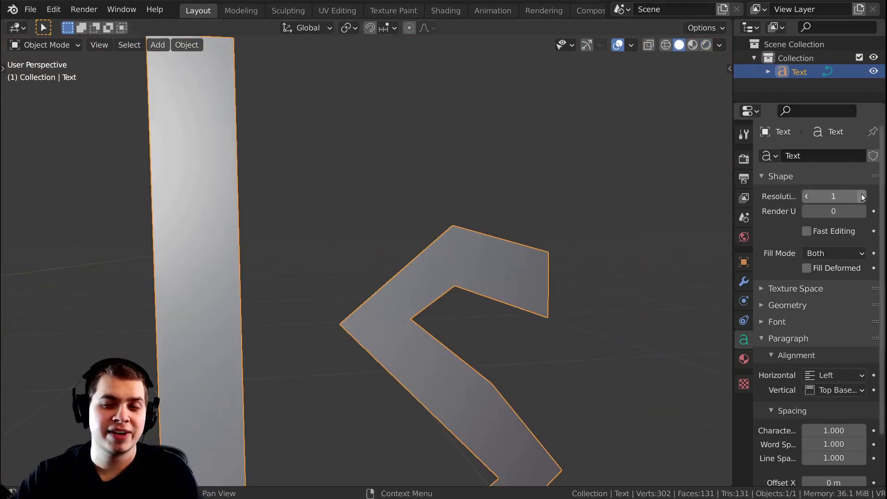
scroll(431, 297, down, 8)
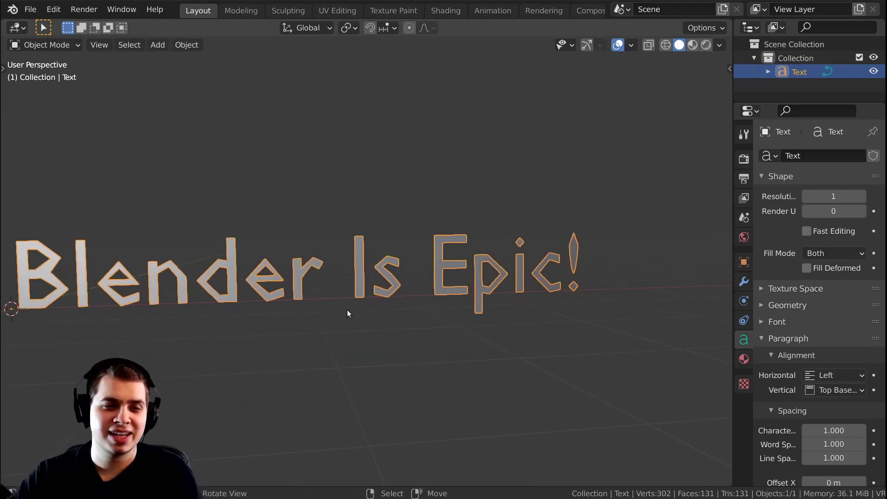
scroll(481, 316, up, 3)
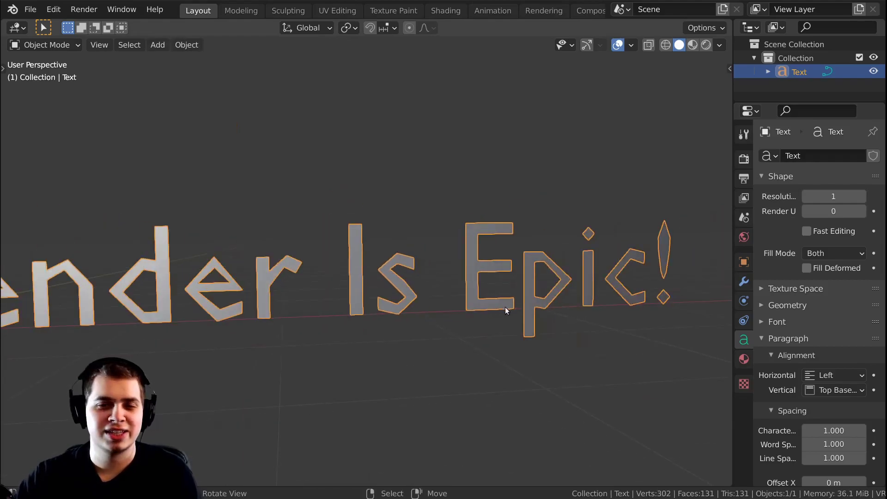
scroll(420, 310, down, 3)
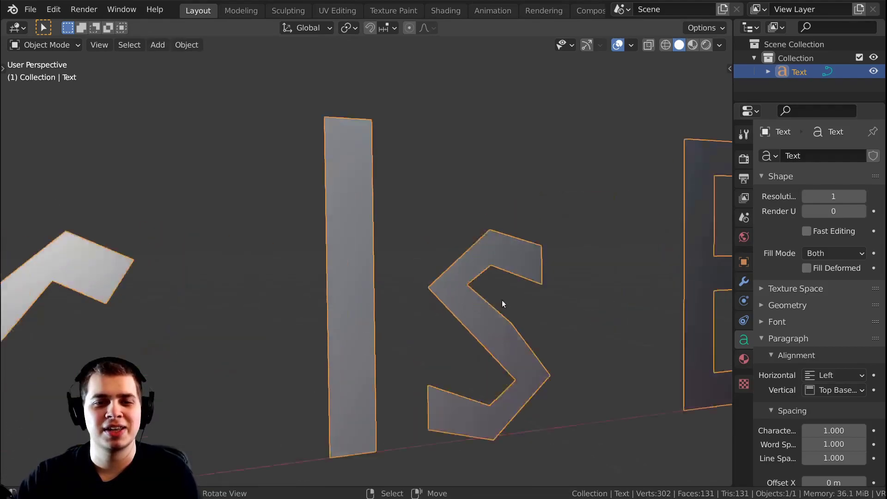
scroll(502, 300, up, 1)
middle_drag(652, 254, 605, 245)
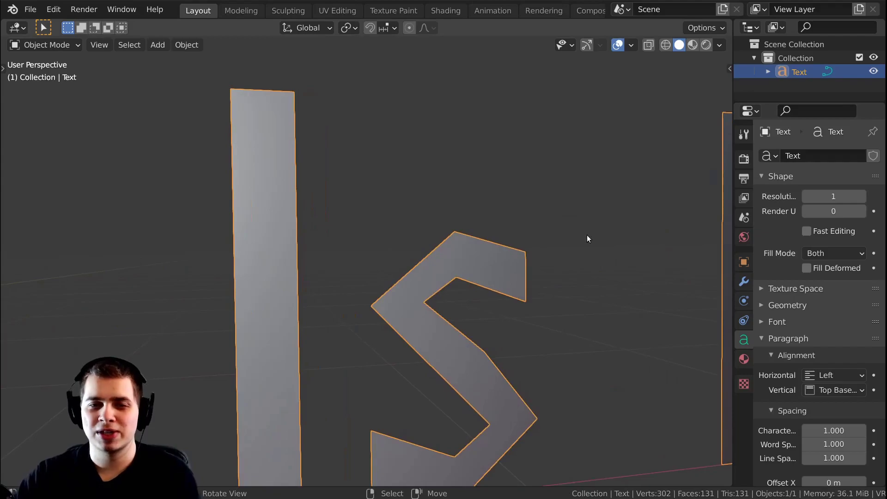
- Set the text's shape resolution to 64 and check the smoothness of the letter curves
double_click(833, 196)
text(64)
key(Return)
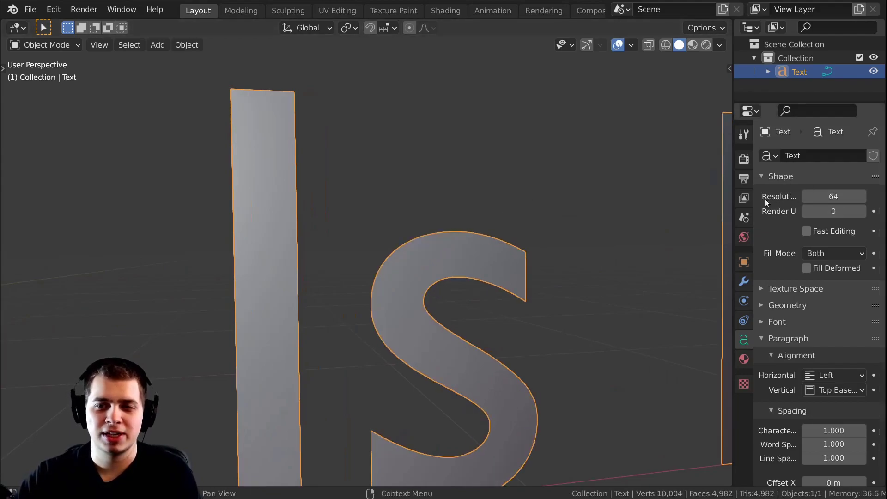
scroll(447, 249, up, 5)
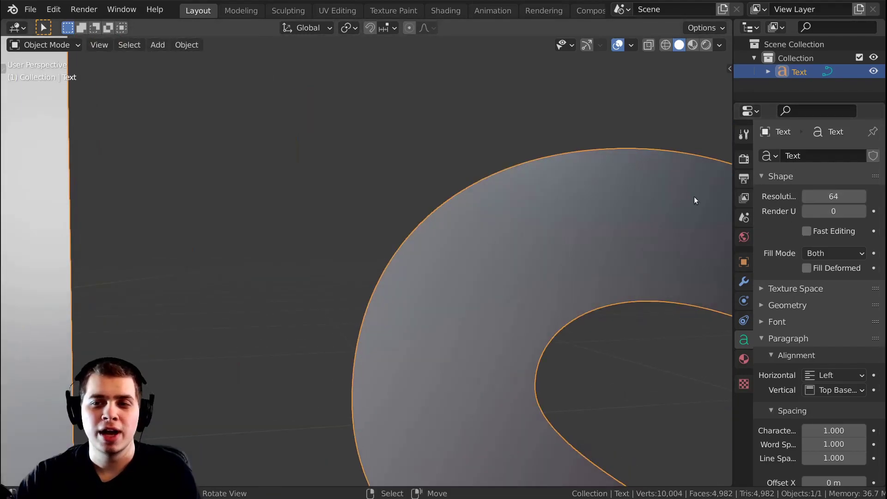
drag(832, 198, 804, 198)
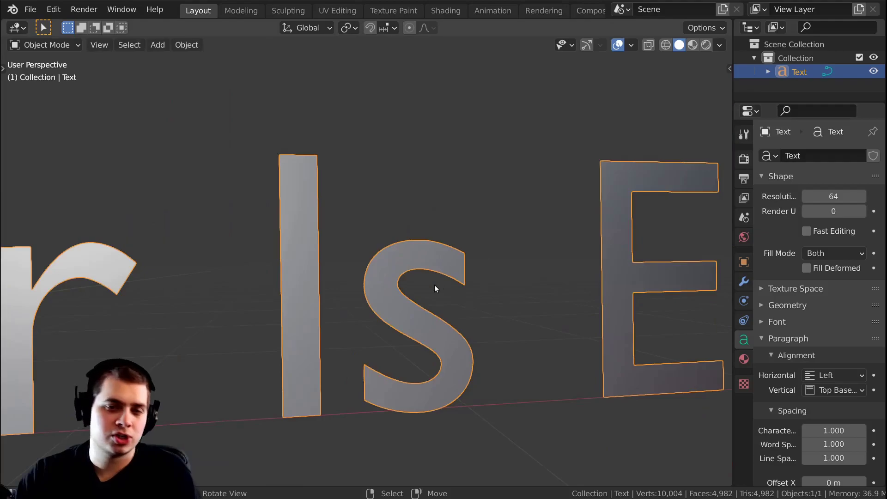
scroll(434, 285, down, 5)
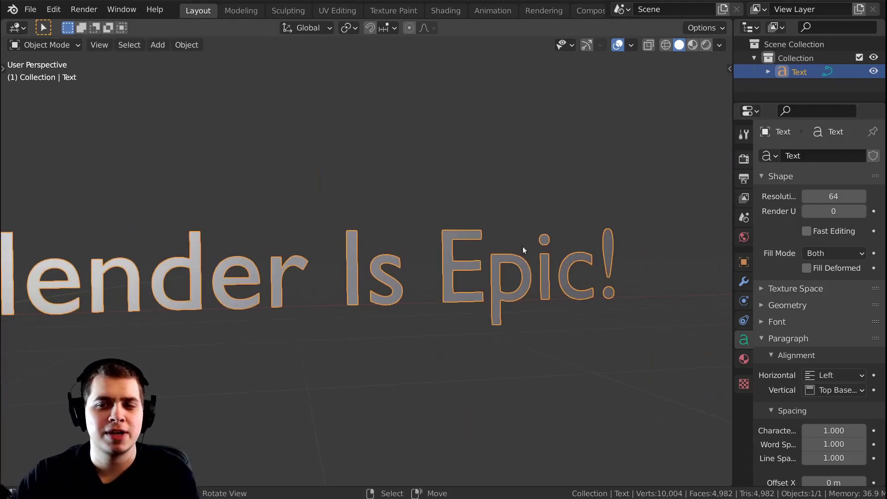
- Collapse all sections of the text's data properties and expand only the Geometry settings
ctrl+click(805, 178)
click(764, 174)
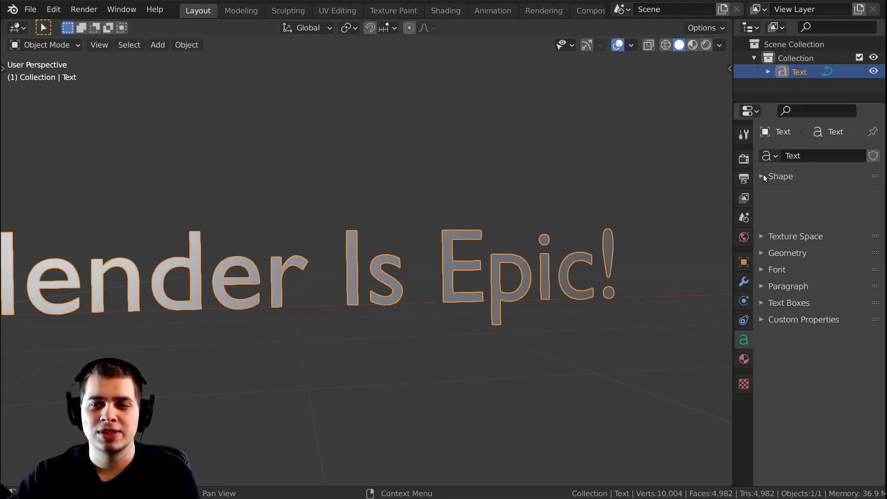
click(762, 212)
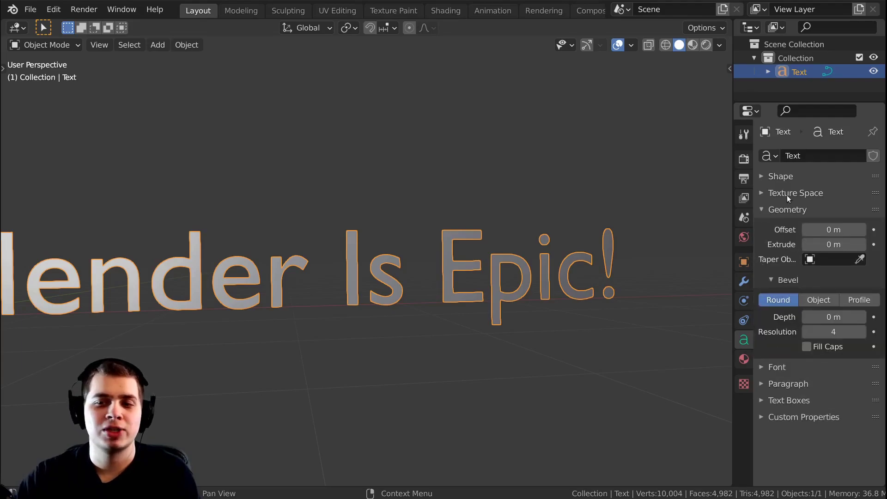
- Try a geometry offset of about -0.012 m on the text and reset the offset to 0
middle_drag(657, 272, 517, 277)
mouse_move(835, 230)
mouse_down()
mouse_move(813, 230)
mouse_move(854, 229)
mouse_move(830, 230)
mouse_up()
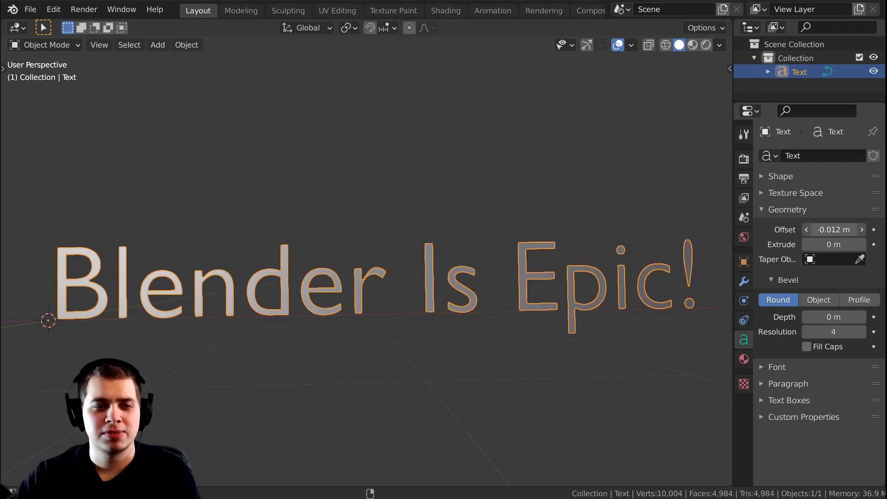
click(832, 230)
key(End)
key(ctrl+a)
text(0)
key(Return)
- Try a very deep extrusion of about 1.17 m on the text and view it from several angles
middle_drag(444, 317, 545, 300)
drag(837, 243, 884, 242)
middle_drag(379, 287, 456, 255)
scroll(412, 216, down, 2)
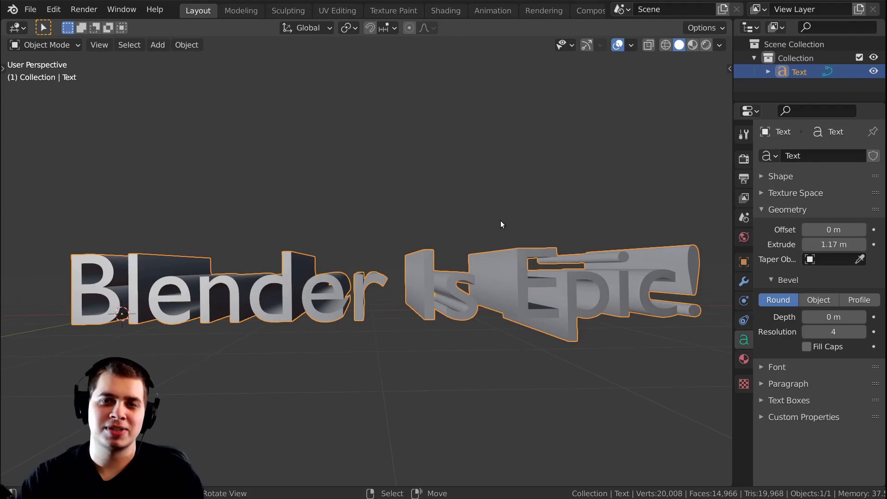
middle_drag(501, 221, 467, 220)
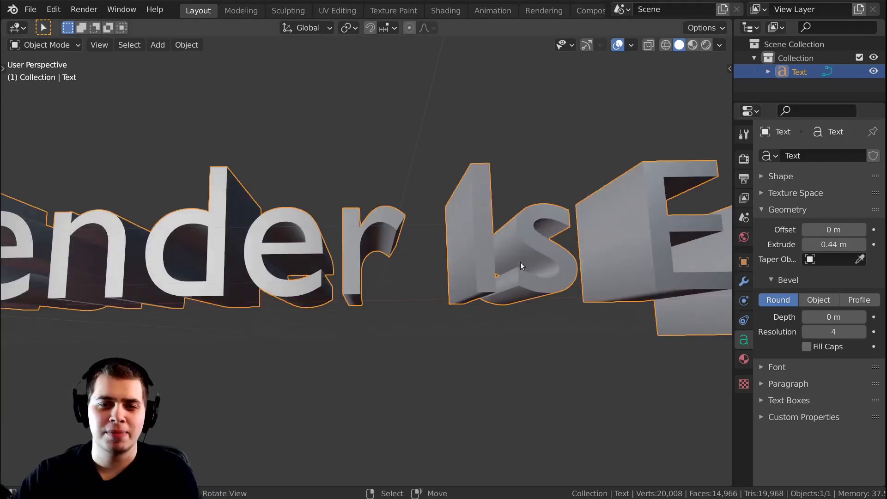
- Reduce the text's extrusion to about 0.063 m
middle_drag(518, 251, 539, 275)
drag(836, 245, 793, 244)
middle_drag(522, 284, 484, 252)
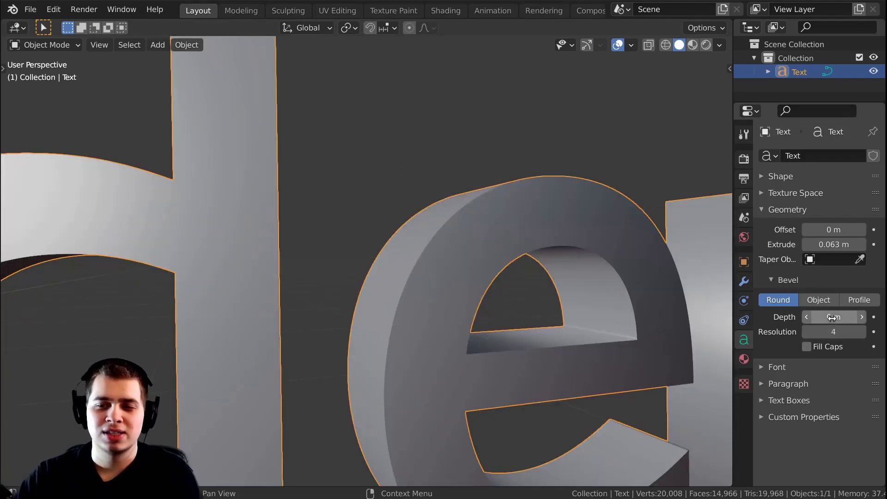
- Round the edges of the extruded letters with a bevel depth of about 0.066 m
drag(832, 317, 836, 317)
drag(837, 317, 840, 317)
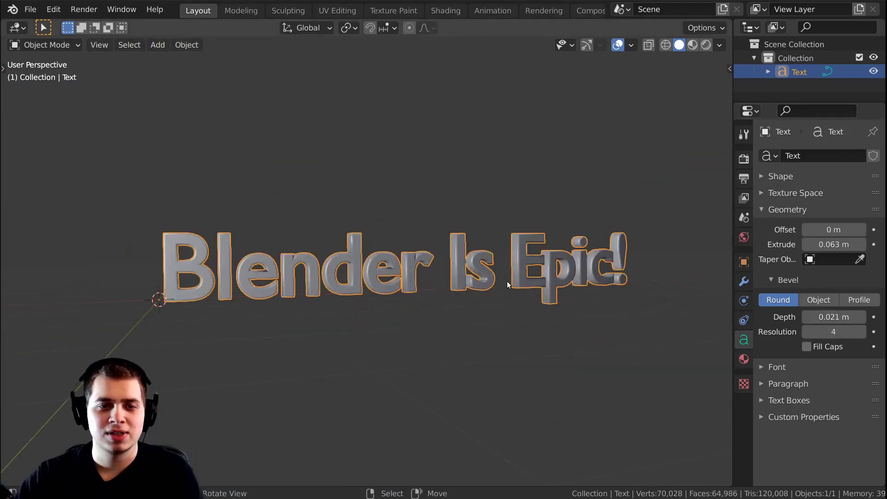
middle_drag(507, 281, 531, 290)
scroll(462, 279, up, 5)
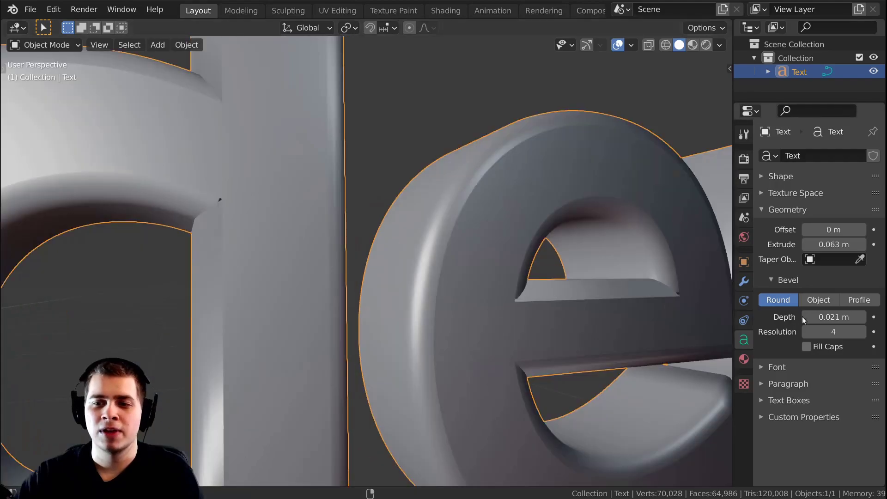
drag(840, 317, 854, 317)
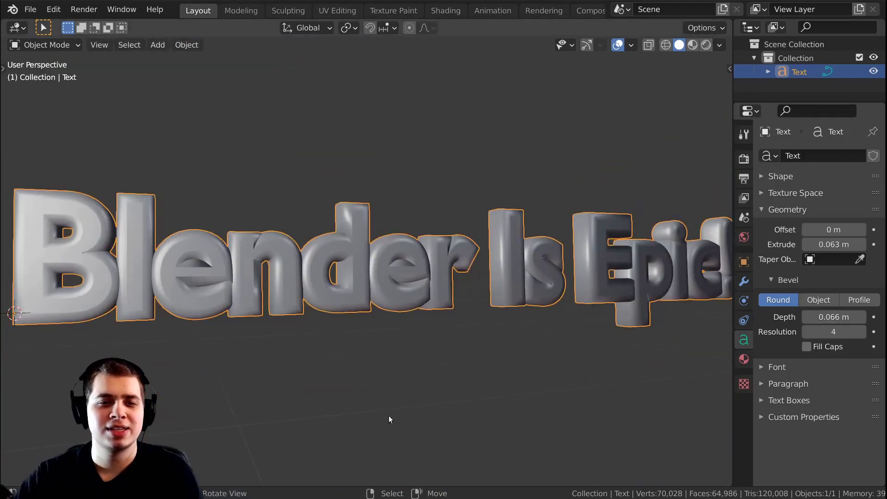
- Reduce the bevel depth of the extruded text to 0.01 m
middle_drag(389, 415, 445, 355)
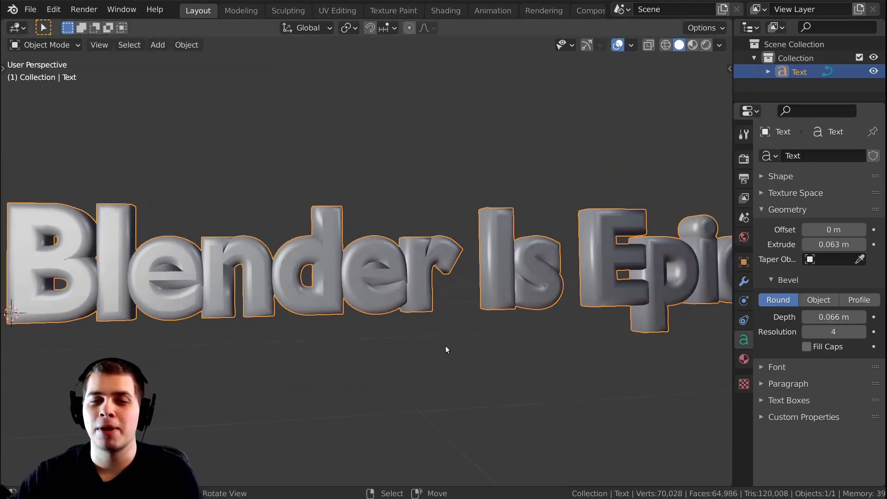
scroll(364, 332, up, 2)
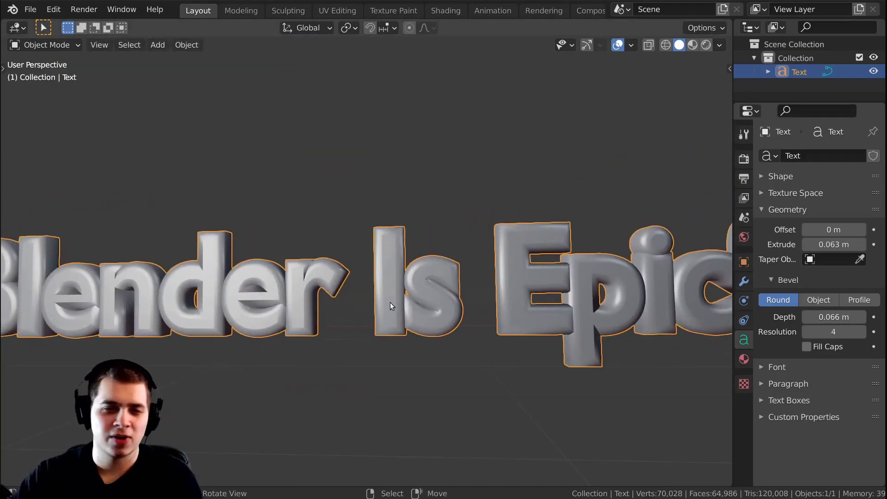
middle_drag(389, 302, 559, 297)
scroll(558, 297, up, 3)
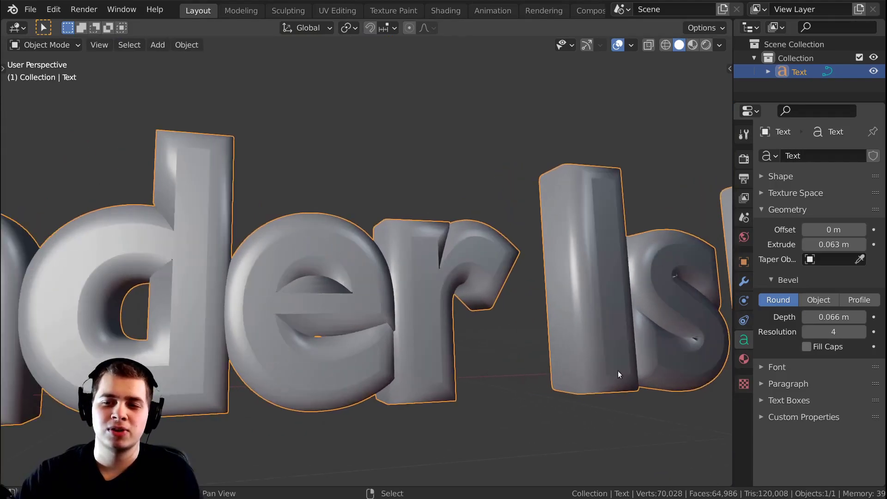
drag(834, 317, 807, 317)
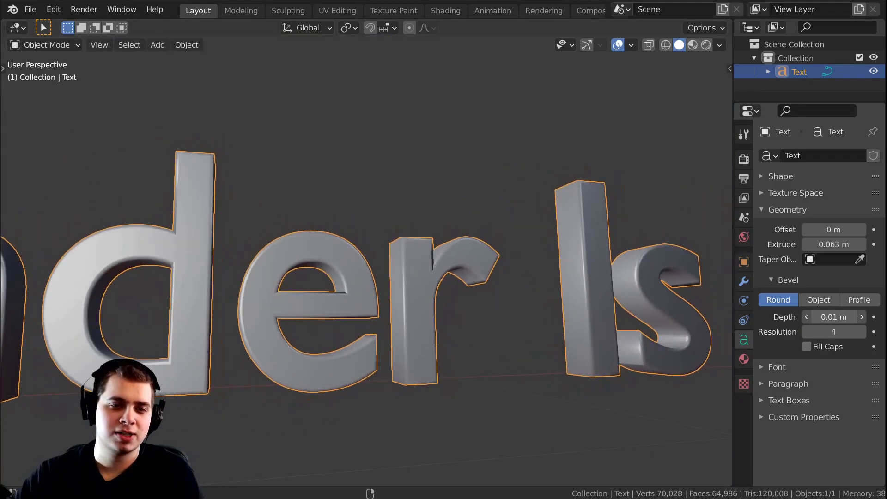
- Lower the text's bevel resolution to 2 and inspect the rounded letter edges up close
shift+middle_drag(350, 281, 408, 271)
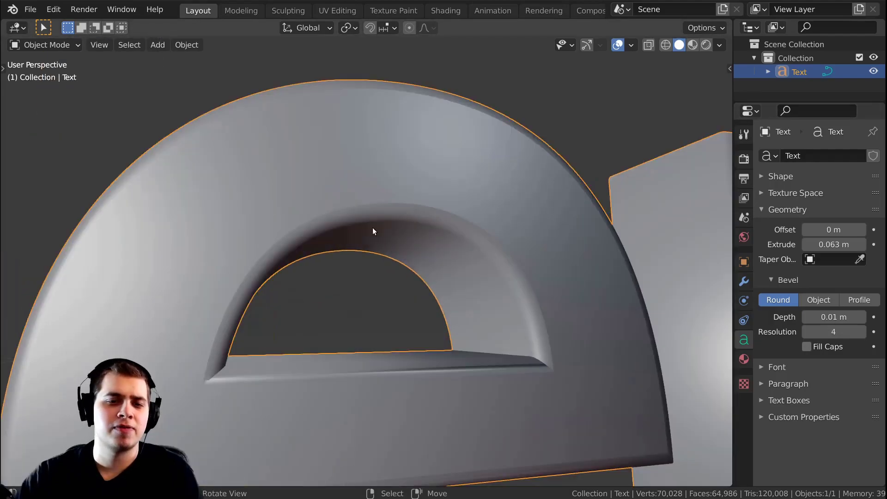
middle_drag(372, 229, 348, 241)
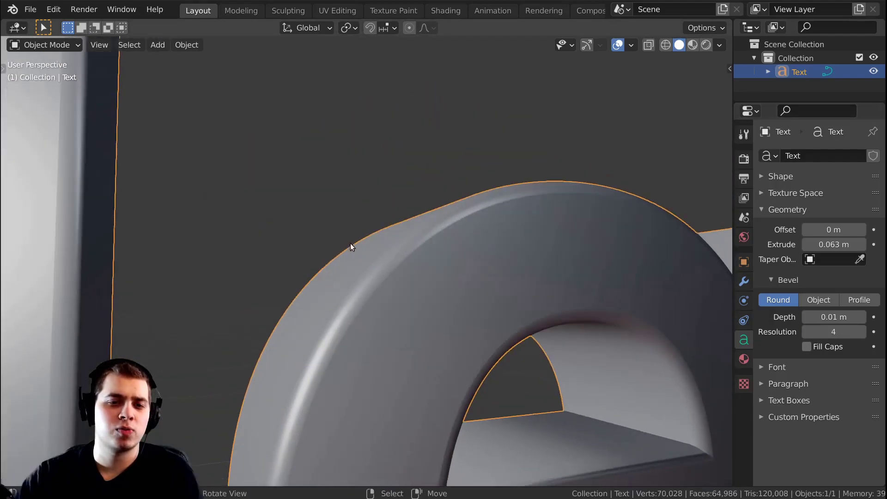
click(806, 332)
click(805, 332)
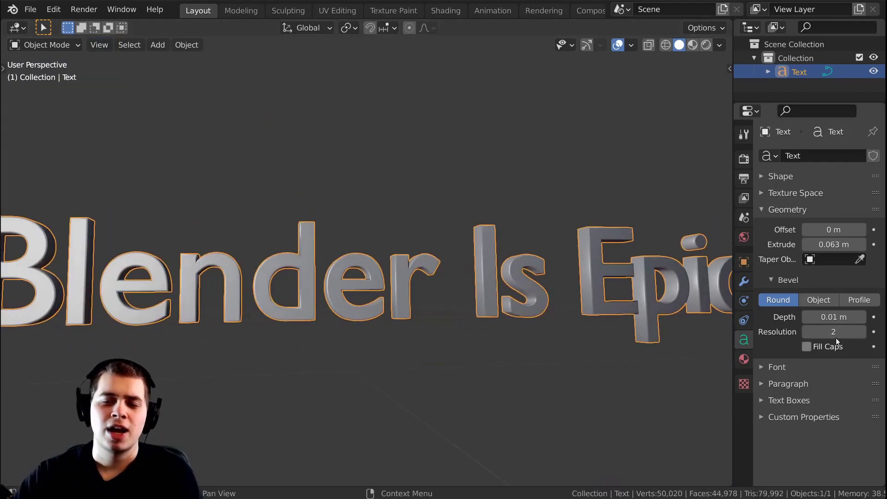
scroll(468, 279, down, 3)
scroll(468, 279, up, 5)
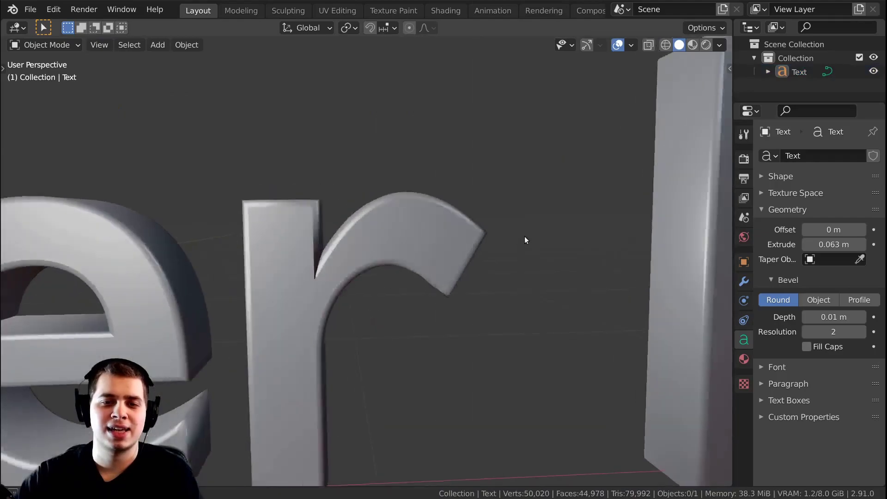
middle_drag(520, 237, 558, 244)
scroll(404, 252, down, 7)
middle_drag(403, 254, 364, 255)
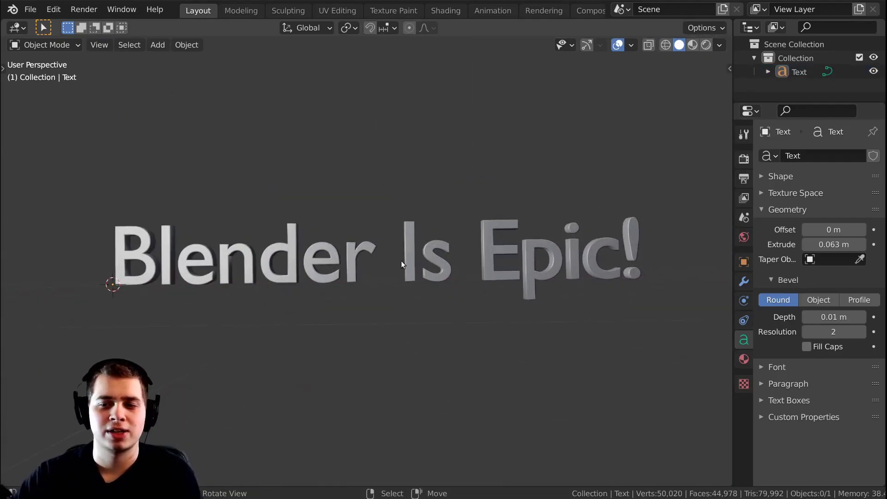
- Load Antapani-ExtraBold.otf from the Desktop/Fonts/fonts folder as the text's regular font
click(771, 209)
click(762, 226)
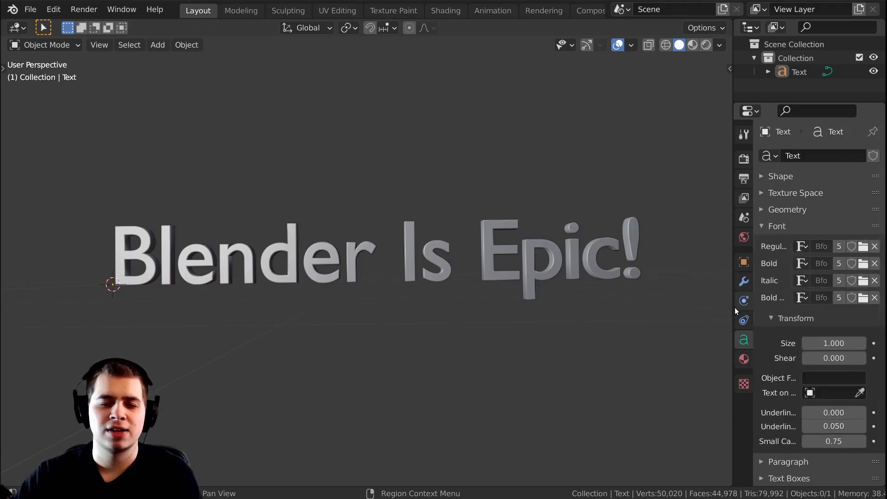
drag(733, 306, 688, 301)
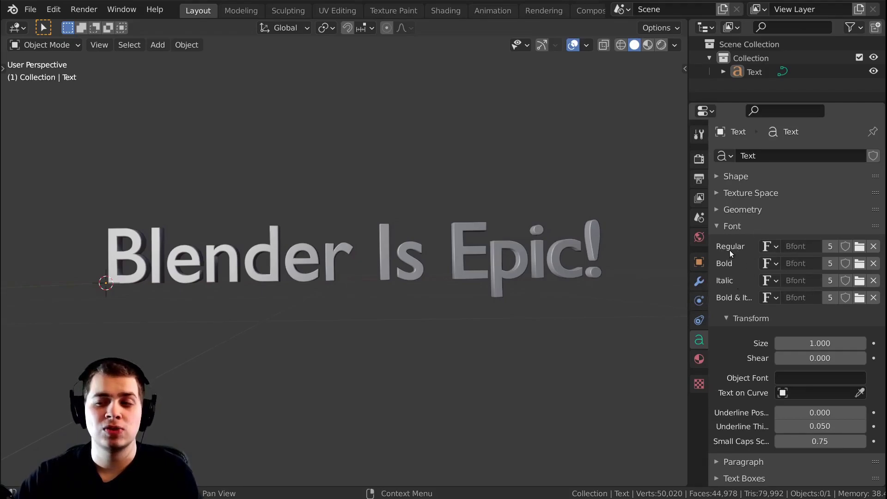
middle_drag(428, 271, 442, 285)
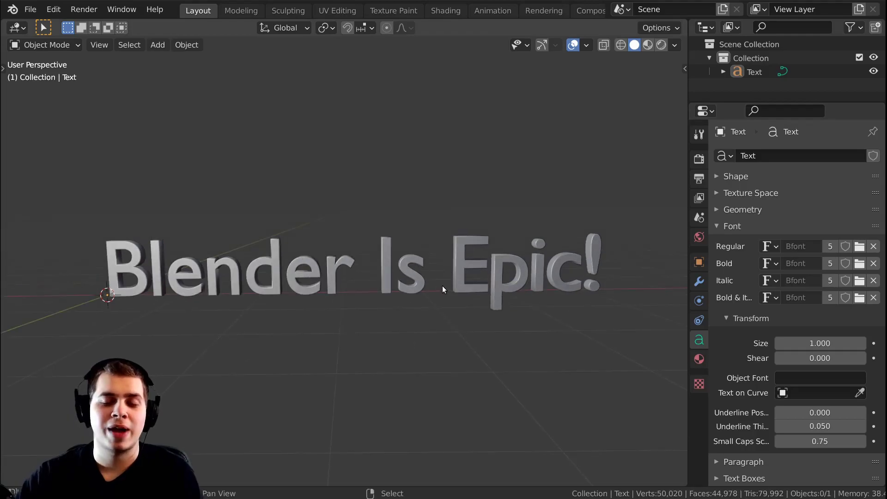
click(859, 248)
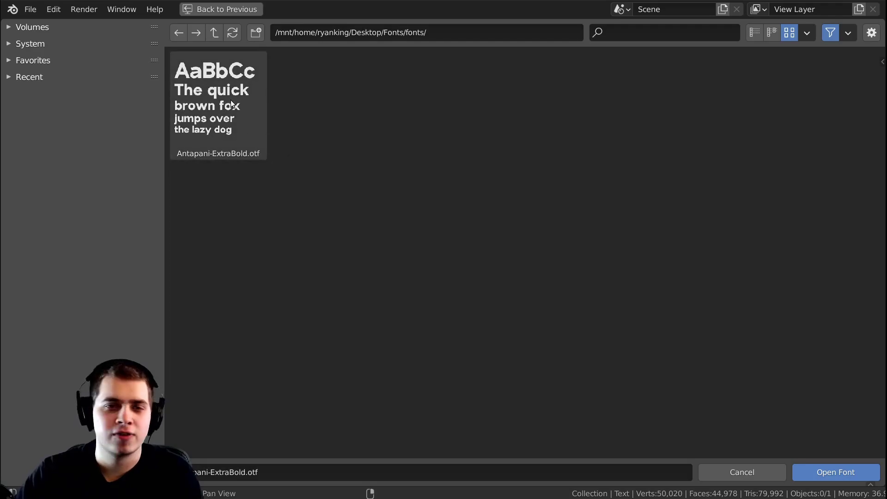
click(262, 144)
click(825, 472)
middle_drag(554, 348, 412, 277)
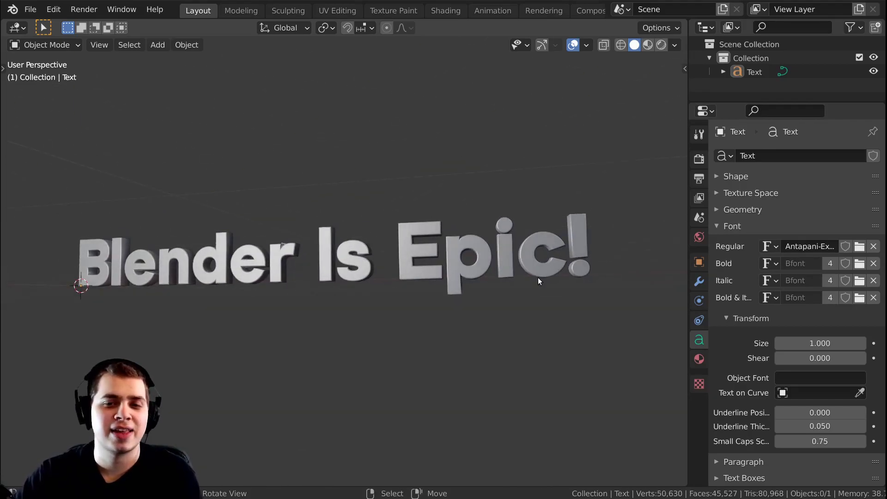
- Try resizing the text with the font size setting and by scaling the selected text object
middle_drag(538, 281, 465, 298)
mouse_move(820, 344)
mouse_down()
mouse_move(864, 343)
mouse_move(820, 343)
mouse_up()
click(453, 257)
key(s)
key(Escape)
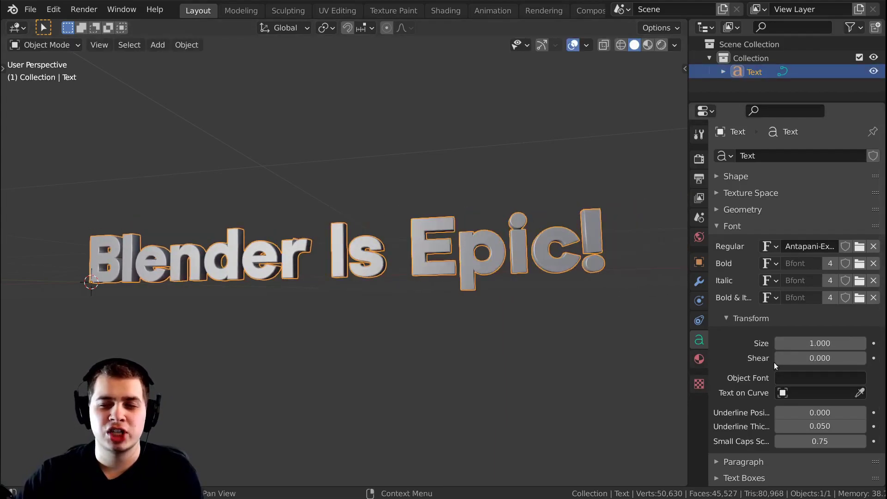
- Try a shear of about 0.18 on the text, cancel it and collapse the font settings
mouse_move(781, 359)
mouse_down()
mouse_move(828, 359)
mouse_move(758, 358)
mouse_move(828, 358)
mouse_move(798, 358)
mouse_up()
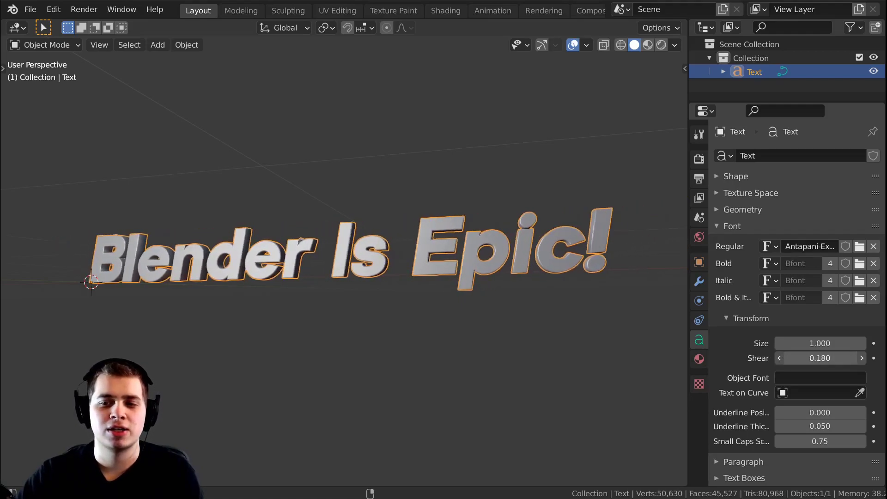
right_click(799, 358)
scroll(793, 338, down, 1)
click(721, 210)
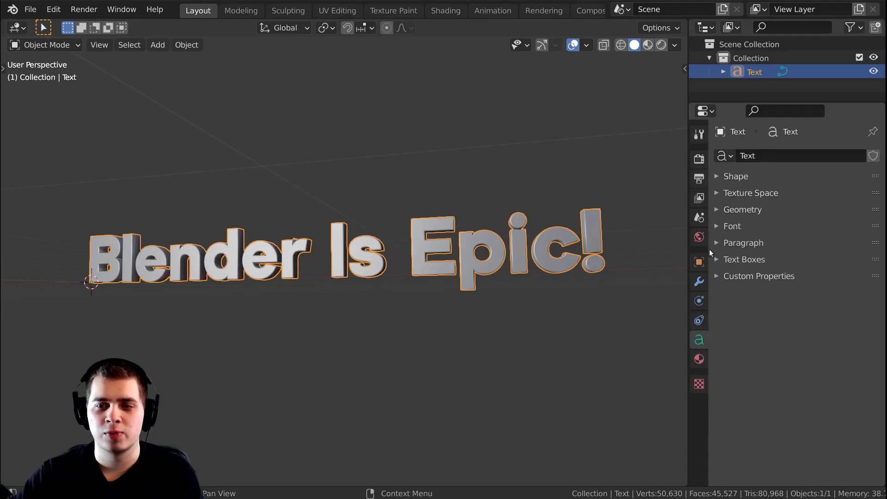
- Open the paragraph settings and try rotating the left-aligned text around its origin, cancelling each rotation
click(744, 244)
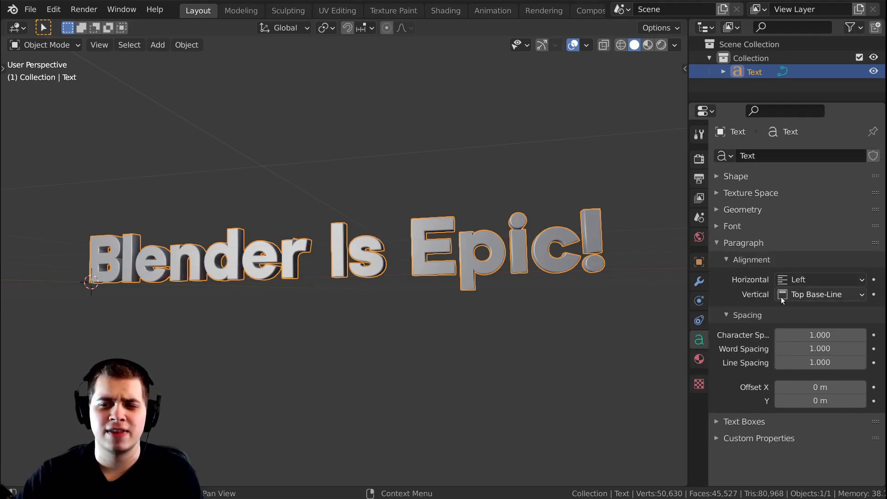
shift+middle_drag(351, 285, 394, 287)
key(r)
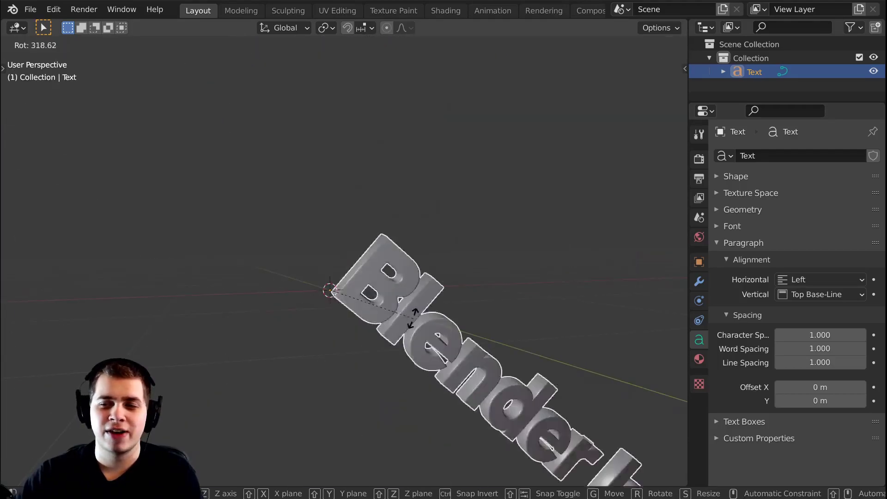
right_click(363, 185)
scroll(481, 233, up, 3)
key(r)
key(Escape)
middle_drag(270, 310, 287, 318)
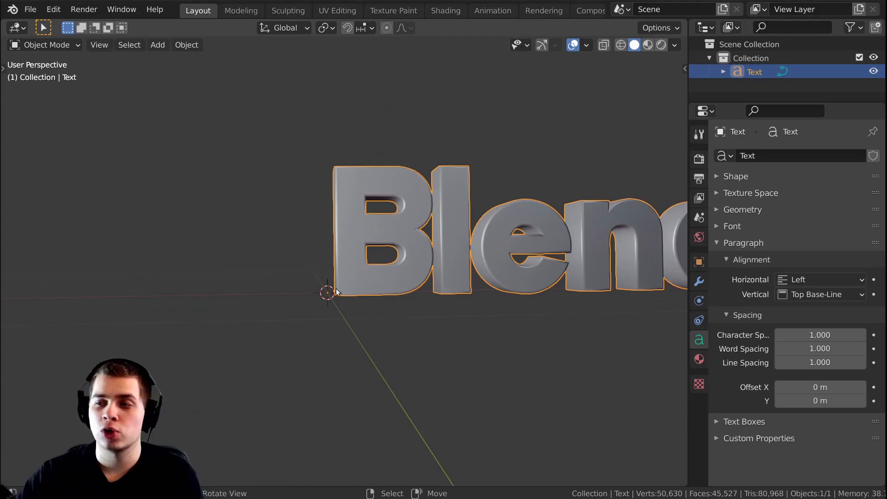
- Set the text's horizontal alignment to Center
click(791, 281)
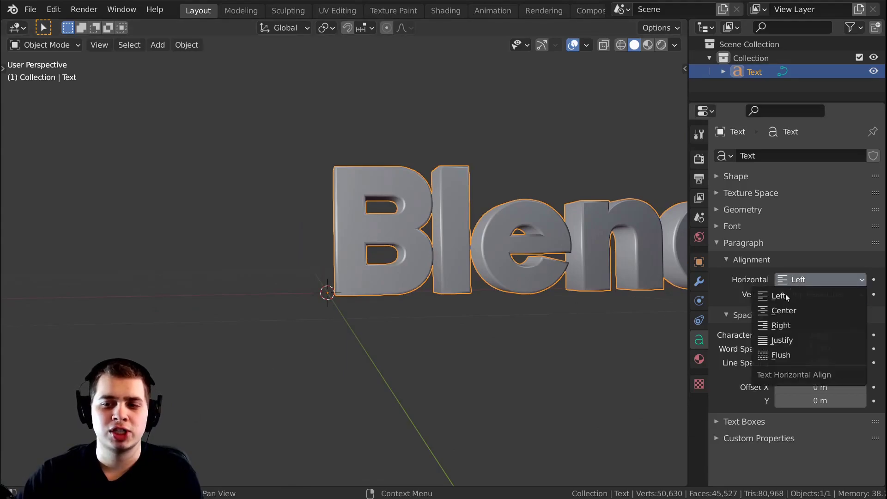
click(791, 309)
scroll(436, 259, down, 6)
middle_drag(352, 245, 399, 252)
- Try rotating the horizontally centered text around its origin and cancel the rotations
key(r)
key(r)
right_click(425, 262)
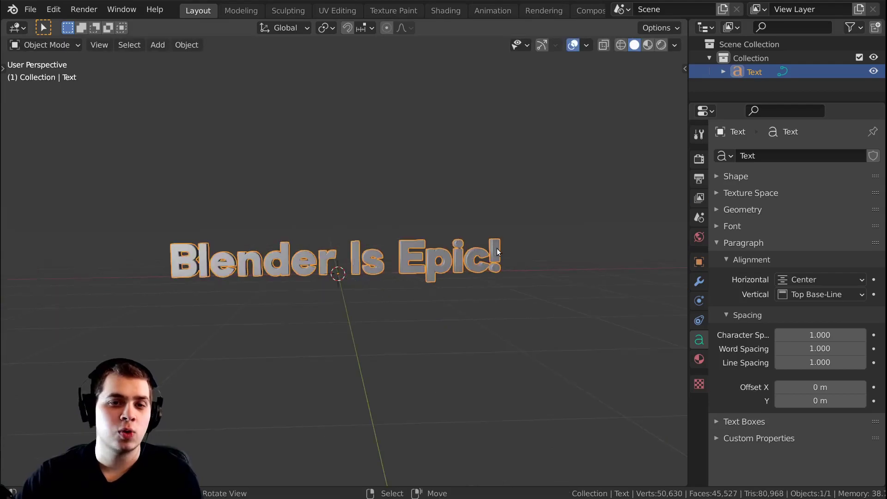
mouse_move(497, 248)
middle_down()
mouse_move(489, 235)
mouse_move(485, 247)
middle_up()
key(r)
key(Escape)
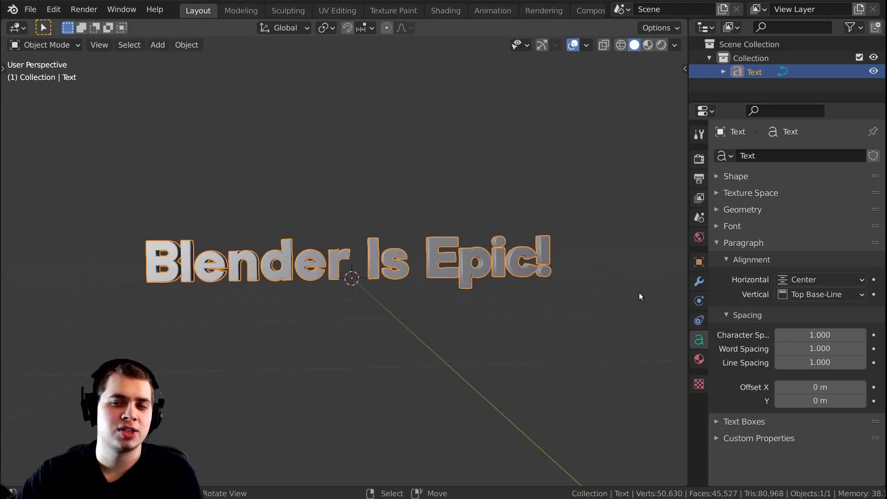
- Keep the horizontal alignment at Center and set the text's vertical alignment to Center as well
click(806, 279)
click(797, 311)
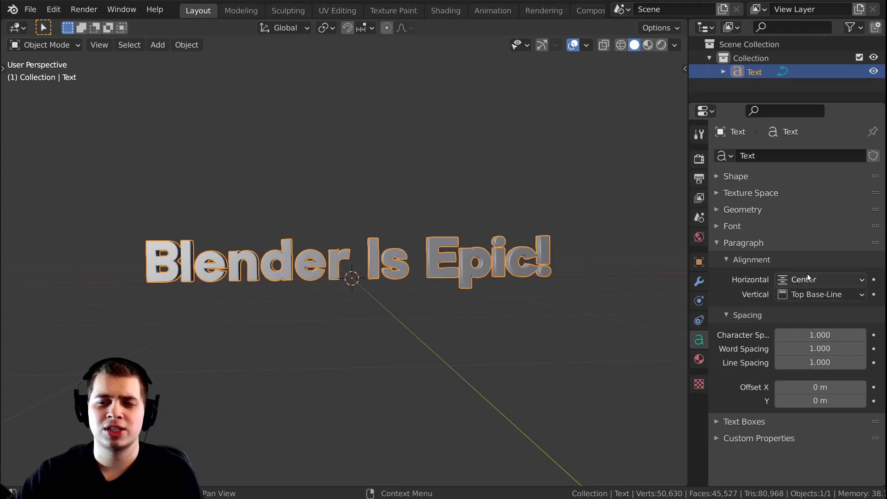
click(800, 294)
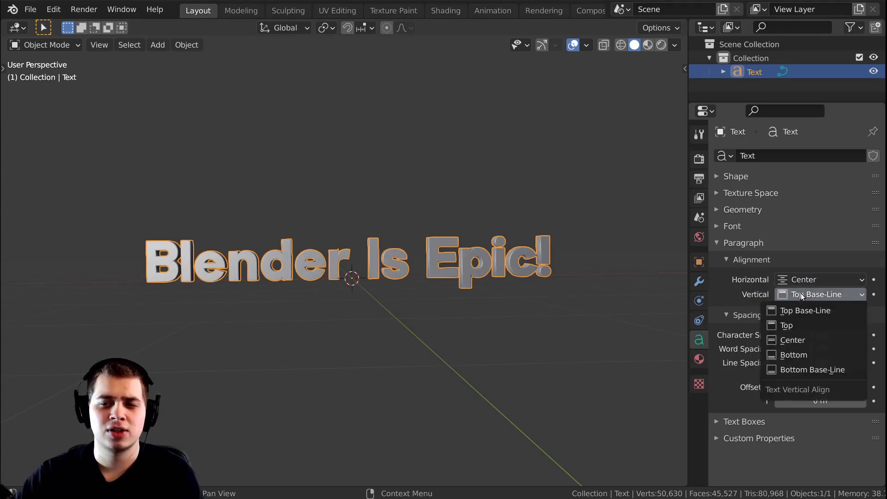
click(795, 336)
middle_drag(547, 287, 498, 264)
middle_drag(498, 265, 584, 273)
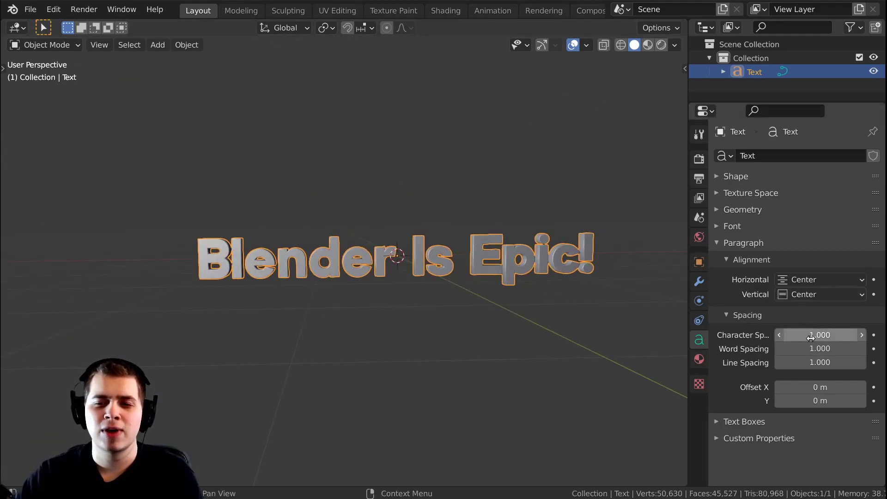
- Try adjusting the text's character spacing and leave it at 1.000
drag(802, 336, 813, 362)
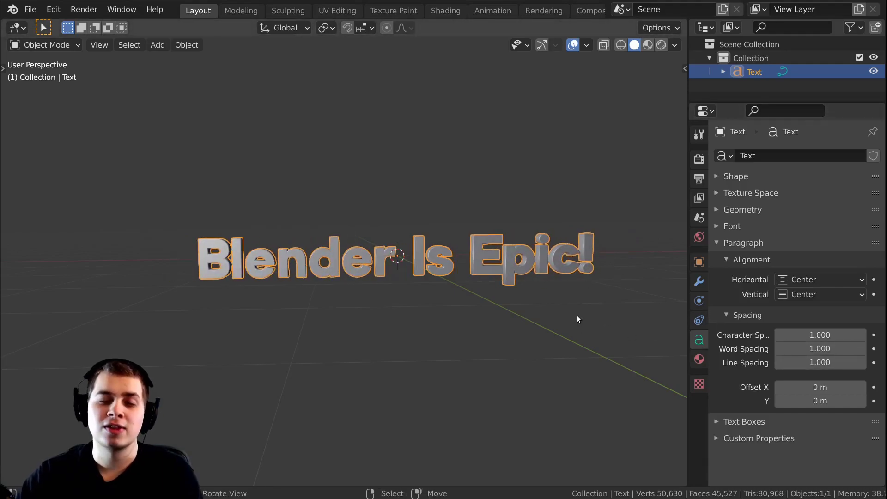
middle_drag(586, 311, 503, 319)
- Add a second line reading "Yeah!" below "Blender Is Epic!" in the text object
key(Tab)
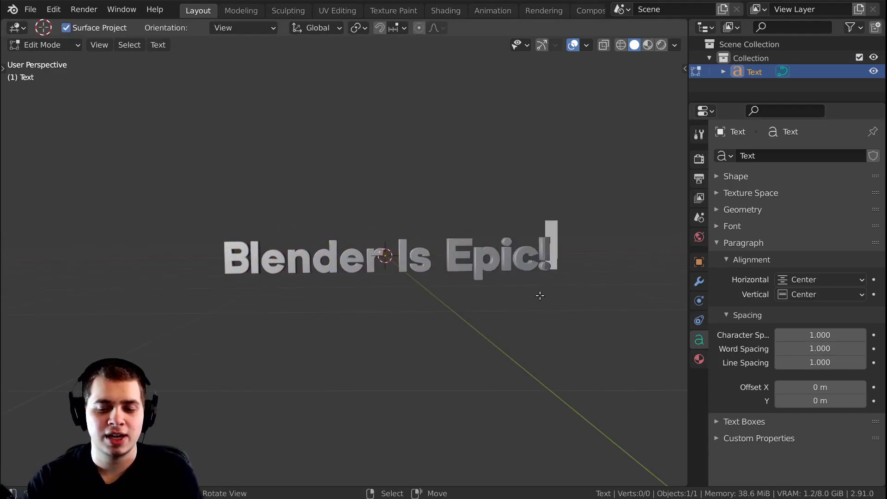
key(Return)
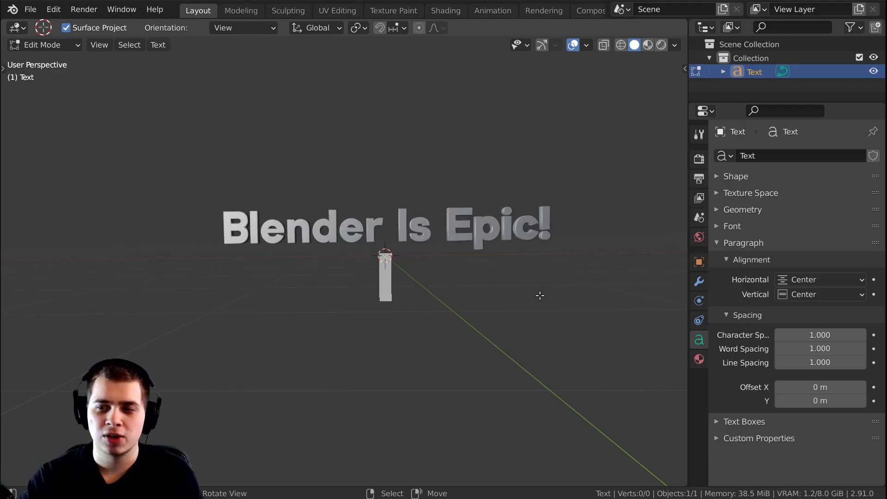
text(Yeah!)
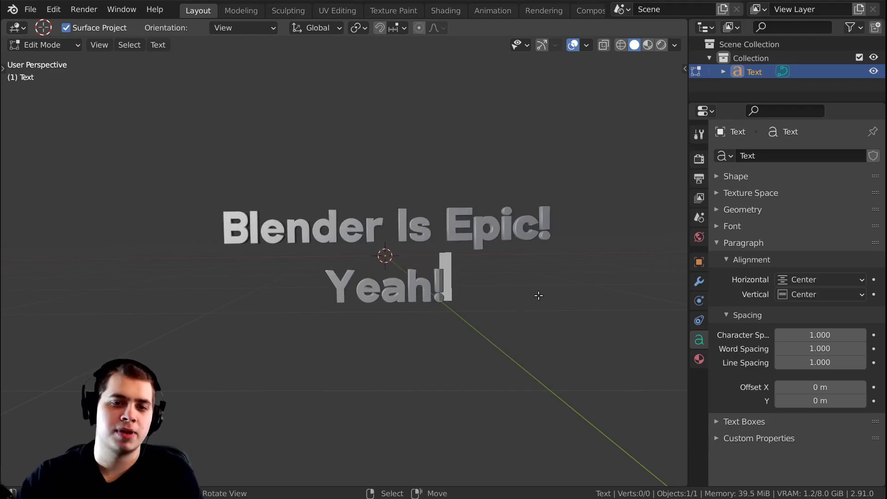
key(Tab)
- Tighten the line spacing between the two text lines to about 0.63
mouse_move(805, 365)
mouse_down()
mouse_move(855, 365)
mouse_move(796, 364)
mouse_up()
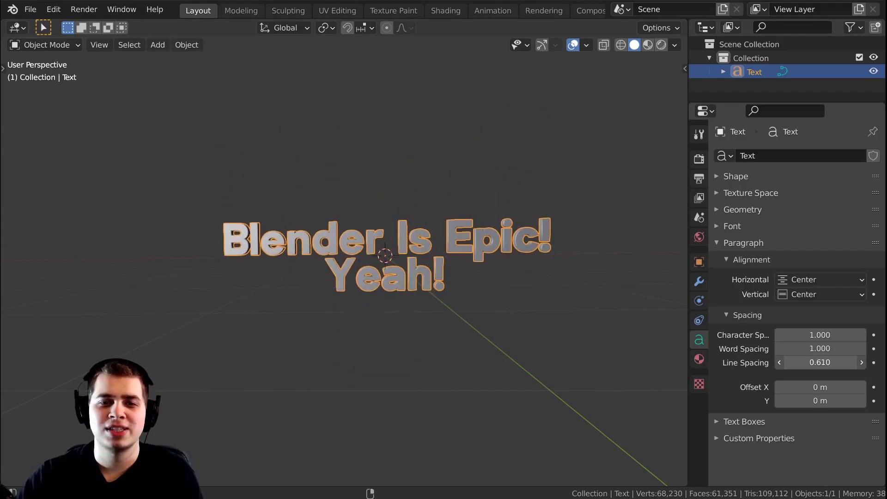
mouse_move(432, 284)
middle_down()
mouse_move(382, 251)
mouse_move(442, 254)
mouse_move(403, 286)
mouse_move(421, 279)
middle_up()
scroll(383, 251, up, 2)
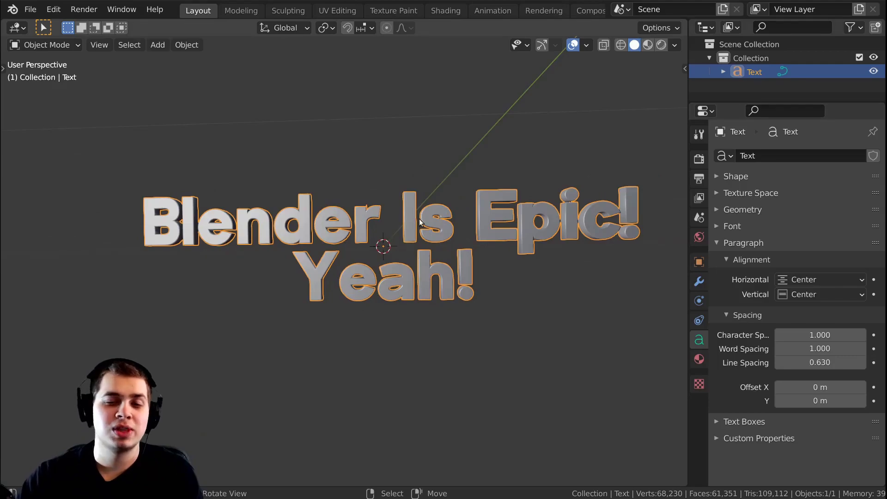
- Delete the "Yeah!" line from the text object and collapse the paragraph settings
key(Tab)
key(BackSpace)
key(BackSpace)
key(BackSpace)
key(BackSpace)
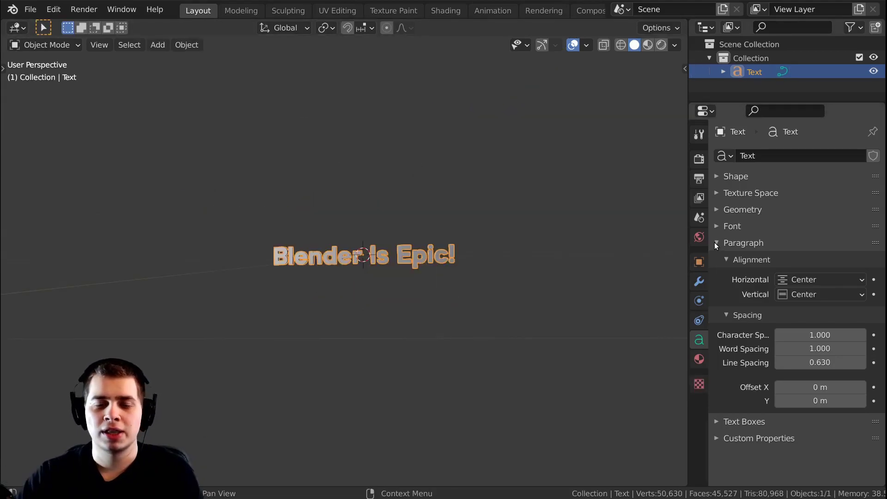
click(717, 243)
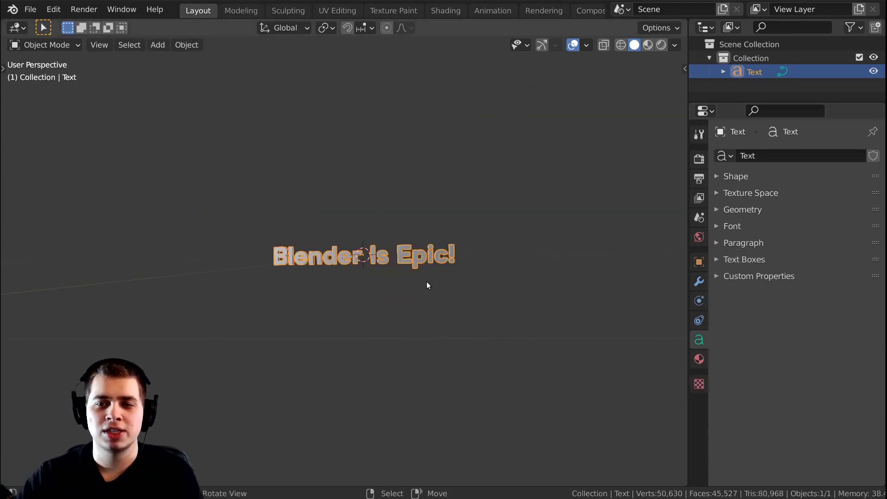
scroll(479, 285, up, 6)
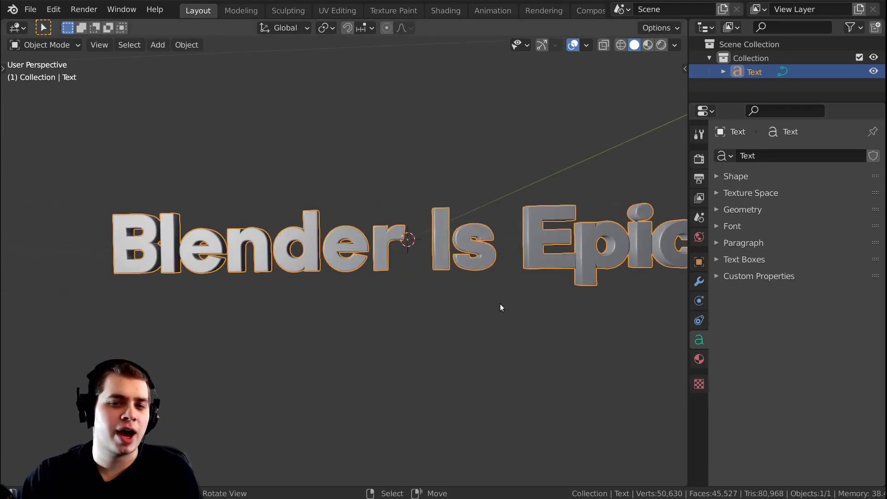
- Give the text object a new material and switch to the Shading workspace
middle_drag(512, 258, 513, 272)
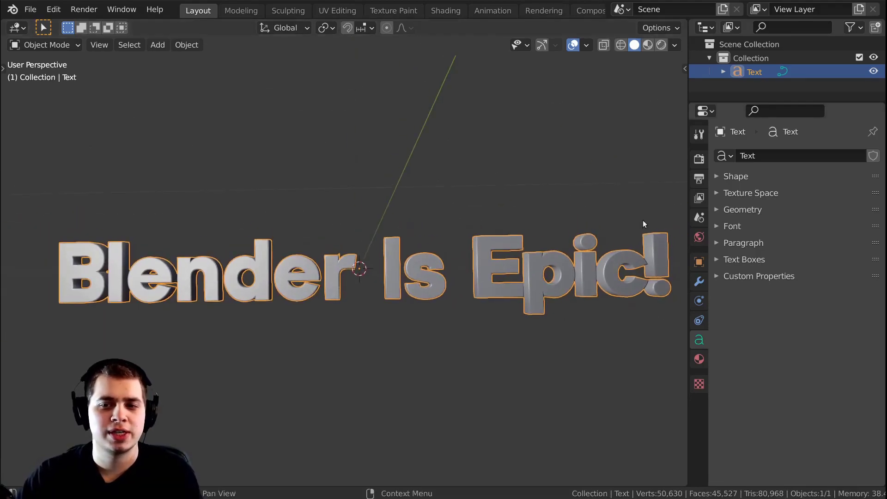
click(698, 362)
click(783, 214)
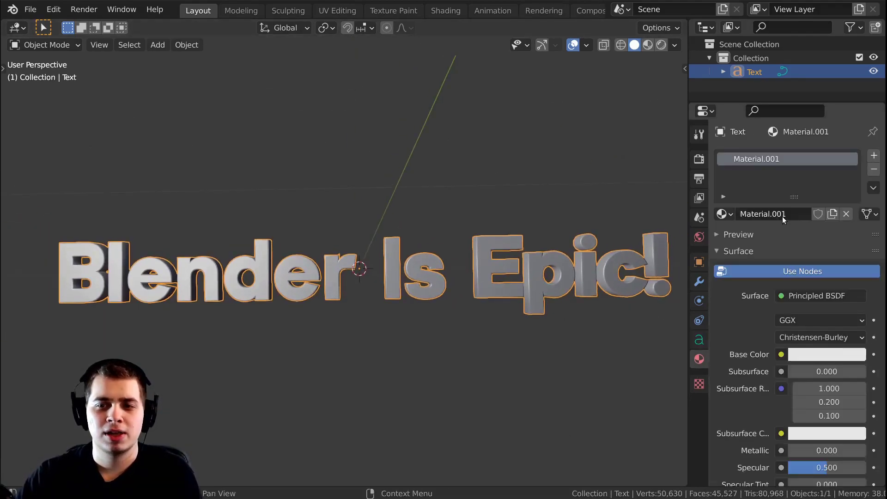
click(446, 10)
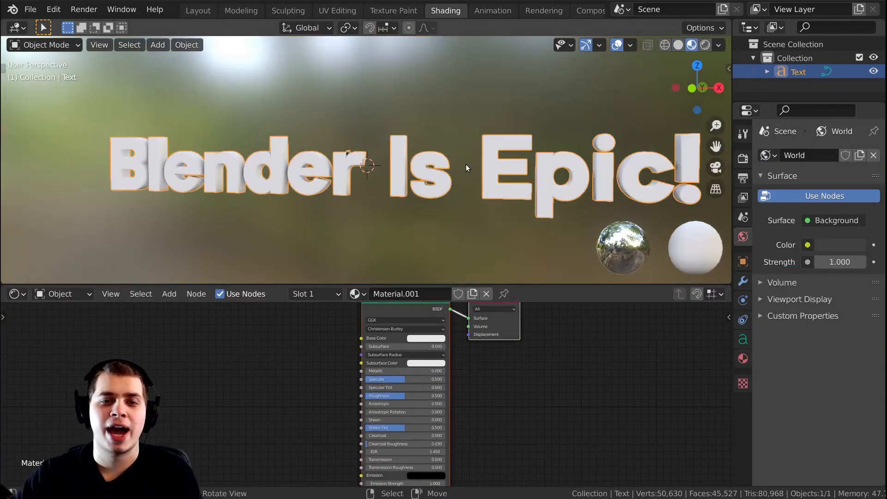
- Select the Principled BSDF node and move it farther away from the Material Output node
middle_drag(465, 165, 506, 157)
shift+middle_drag(458, 190, 500, 175)
scroll(474, 176, up, 2)
scroll(393, 315, down, 3)
middle_drag(393, 315, 457, 334)
click(450, 337)
drag(446, 338, 420, 343)
middle_drag(436, 343, 411, 343)
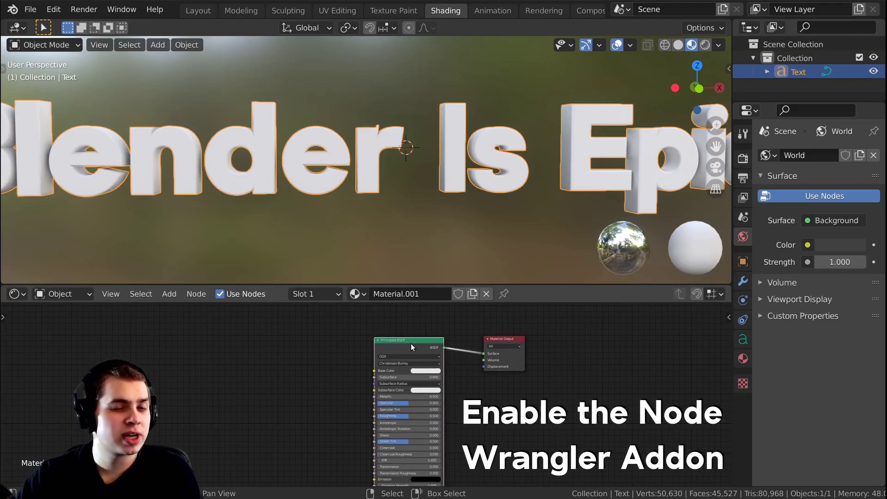
scroll(409, 342, up, 1)
drag(409, 342, 395, 336)
middle_drag(421, 342, 426, 341)
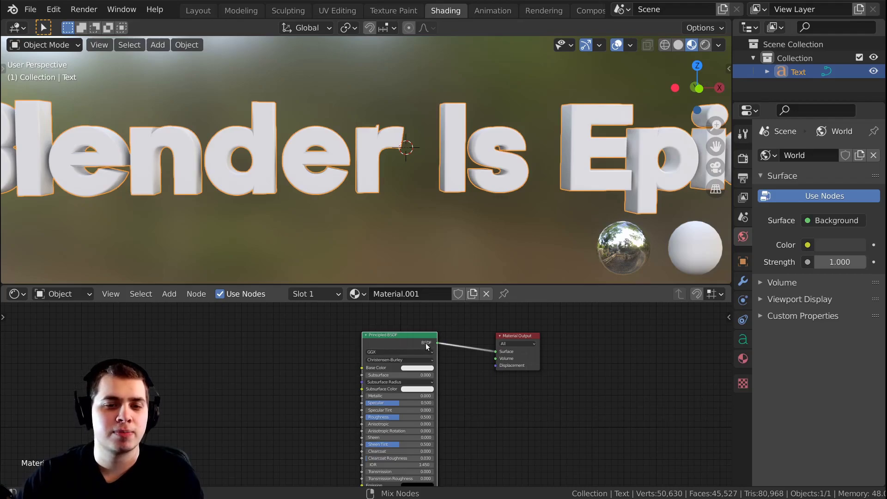
- Load the Rock020_4K color, normal and roughness images onto the Principled BSDF node with Node Wrangler's Principled Texture Setup
key(ctrl+shift+t)
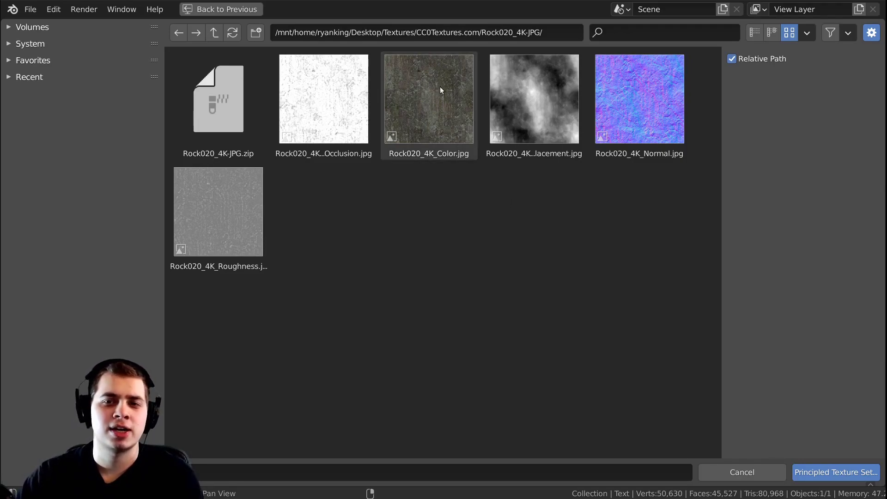
click(429, 93)
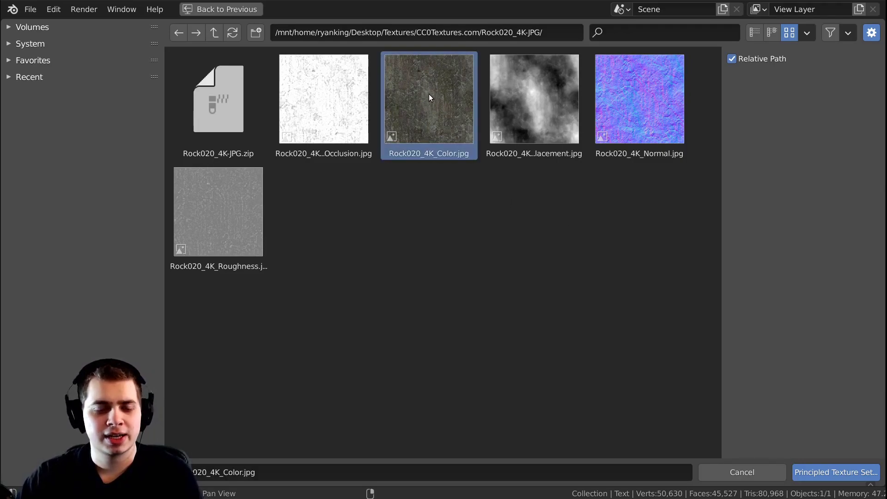
ctrl+click(625, 106)
ctrl+click(205, 242)
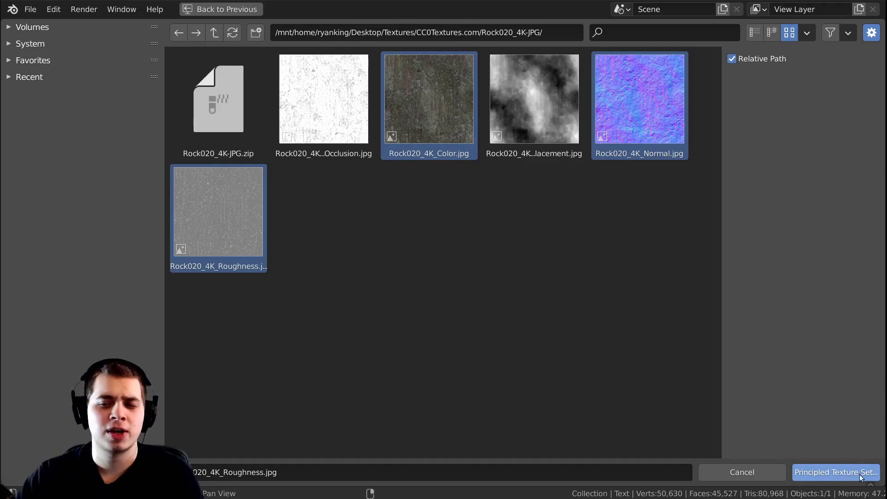
click(835, 471)
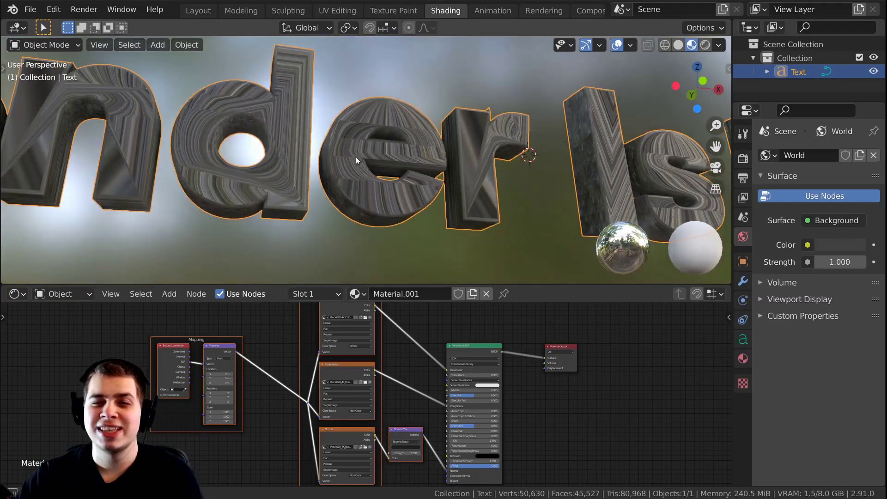
- Map the rock textures by object coordinates, linking the Texture Coordinate node's Object output to the Mapping node's Vector input
mouse_move(356, 157)
middle_down()
mouse_move(404, 158)
mouse_move(404, 105)
mouse_move(378, 148)
mouse_move(376, 129)
mouse_move(401, 198)
mouse_move(379, 150)
mouse_move(375, 193)
mouse_move(350, 178)
mouse_move(385, 189)
mouse_move(369, 175)
mouse_move(366, 149)
middle_up()
scroll(374, 193, up, 1)
scroll(351, 179, up, 3)
scroll(383, 191, down, 1)
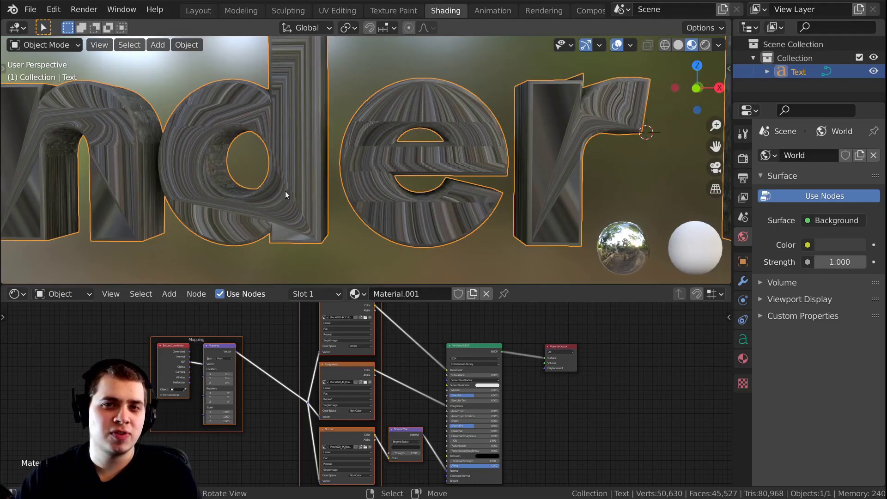
scroll(339, 202, down, 1)
scroll(252, 467, down, 1)
middle_drag(252, 467, 317, 451)
click(316, 439)
scroll(259, 377, up, 6)
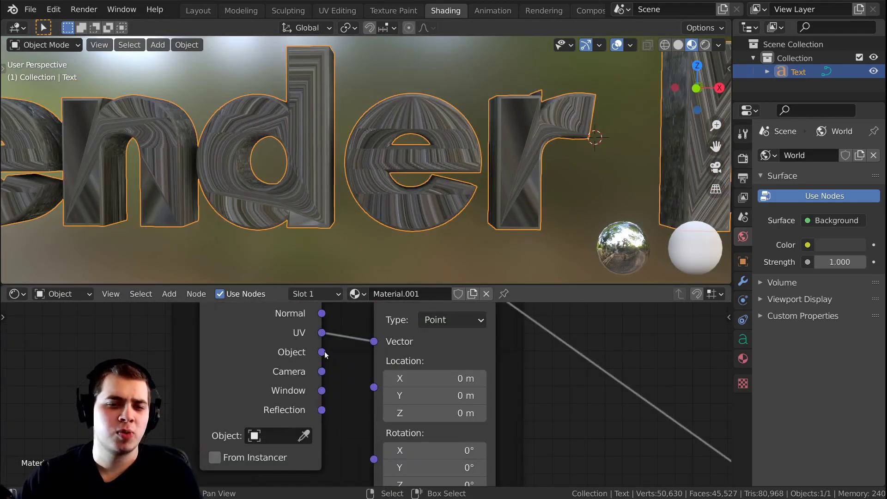
drag(322, 353, 323, 332)
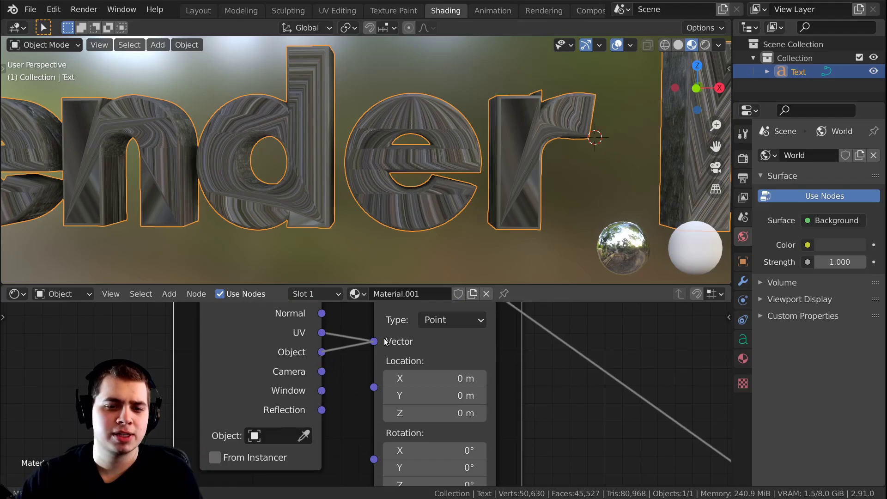
drag(398, 340, 398, 341)
- Set the rock color texture's projection to Box with a blend of 0.25
scroll(398, 341, down, 6)
middle_drag(418, 315, 381, 358)
middle_drag(490, 334, 243, 382)
scroll(454, 333, up, 5)
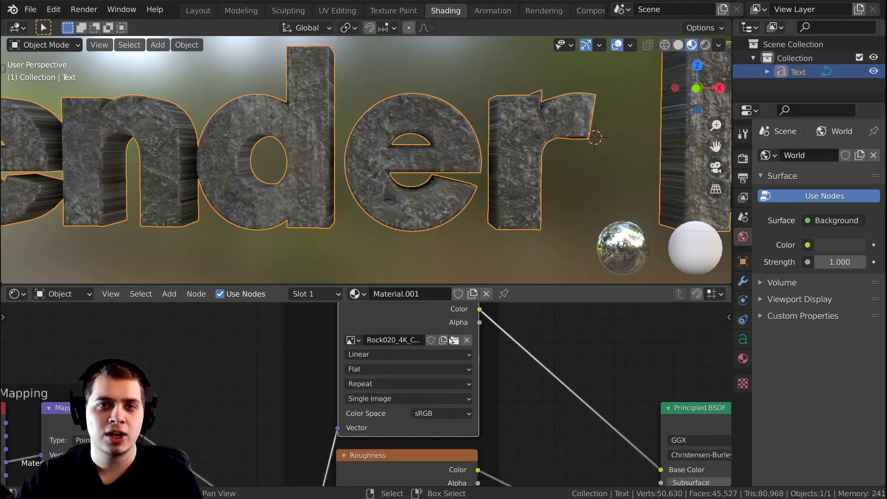
click(392, 364)
click(370, 395)
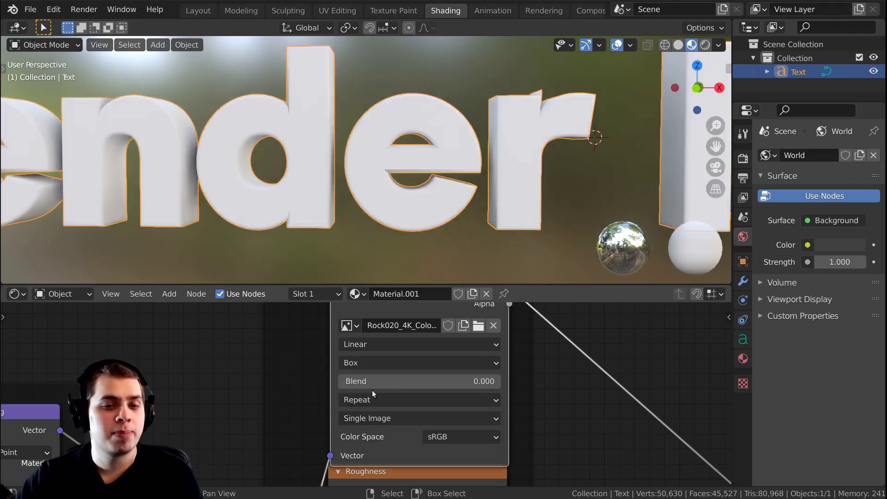
click(426, 381)
text(0.25)
key(Return)
- Set the rock roughness texture's projection to Box with a blend of 0.2
scroll(484, 395, down, 1)
middle_drag(484, 394, 460, 269)
middle_drag(543, 459, 401, 459)
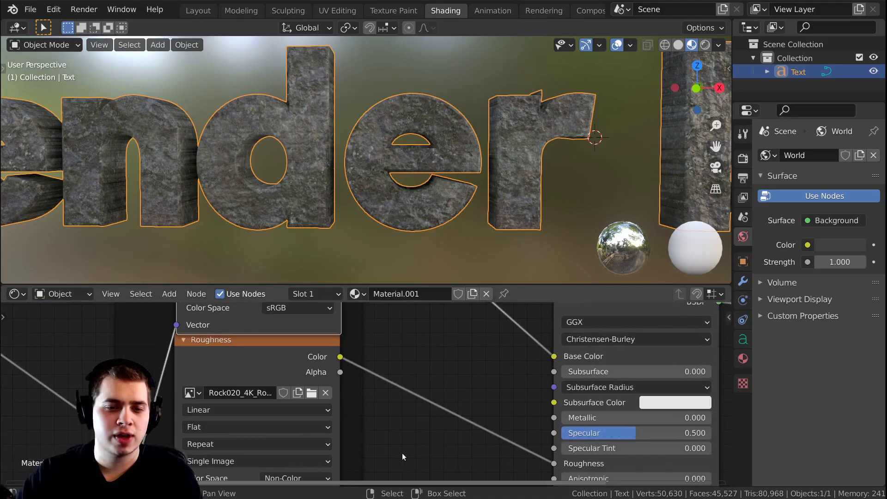
shift+scroll(402, 458, down, 4)
ctrl+scroll(400, 416, left, 8)
click(381, 344)
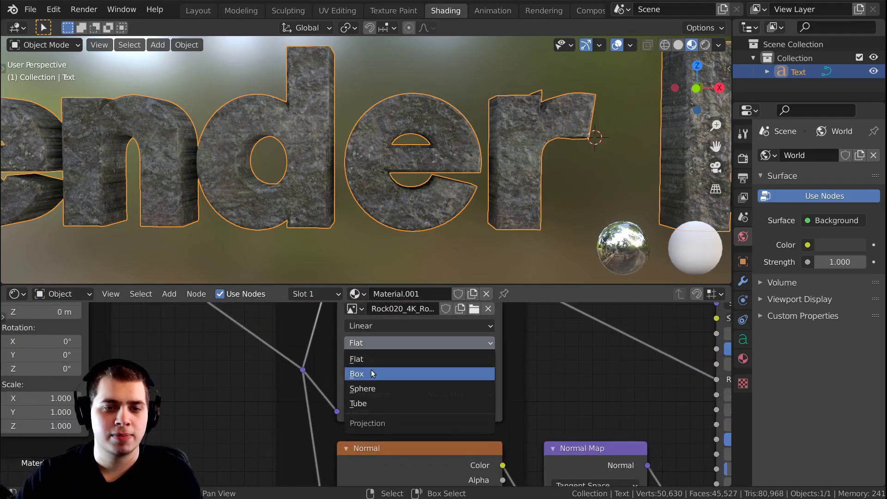
click(372, 373)
click(388, 363)
text(0.2)
key(Return)
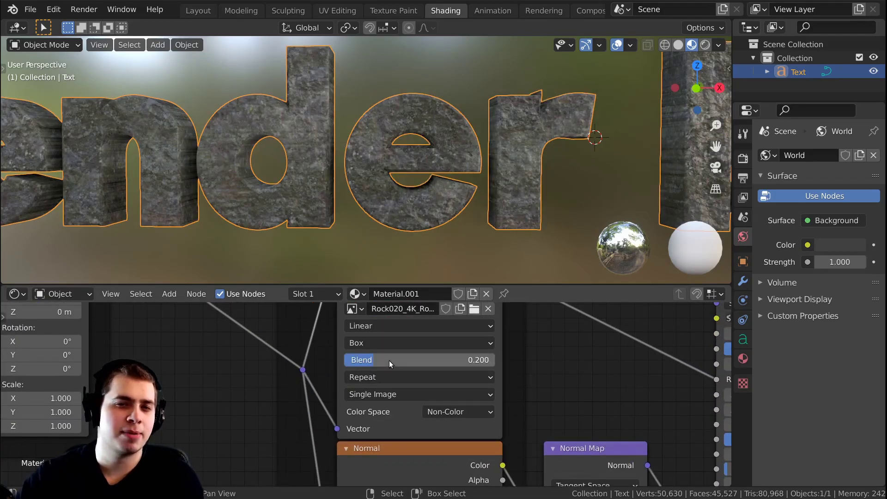
- Set the rock normal texture's projection to Box and inspect the textured text in a maximized viewport
shift+scroll(408, 356, down, 5)
scroll(411, 381, up, 1)
click(384, 373)
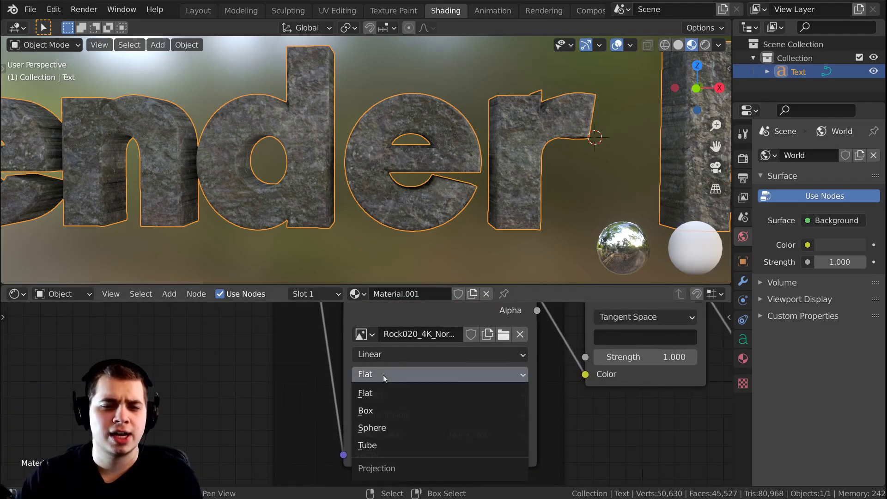
key(ctrl+space)
middle_drag(481, 135, 464, 176)
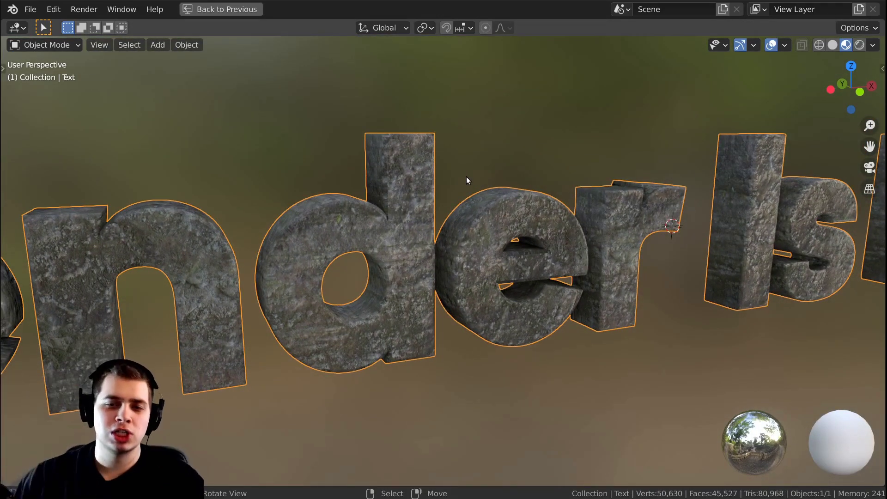
middle_drag(461, 190, 485, 228)
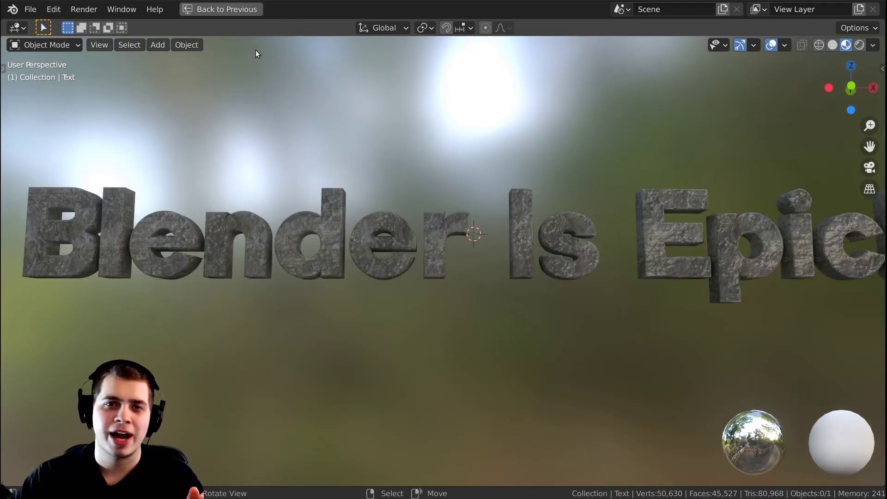
click(235, 12)
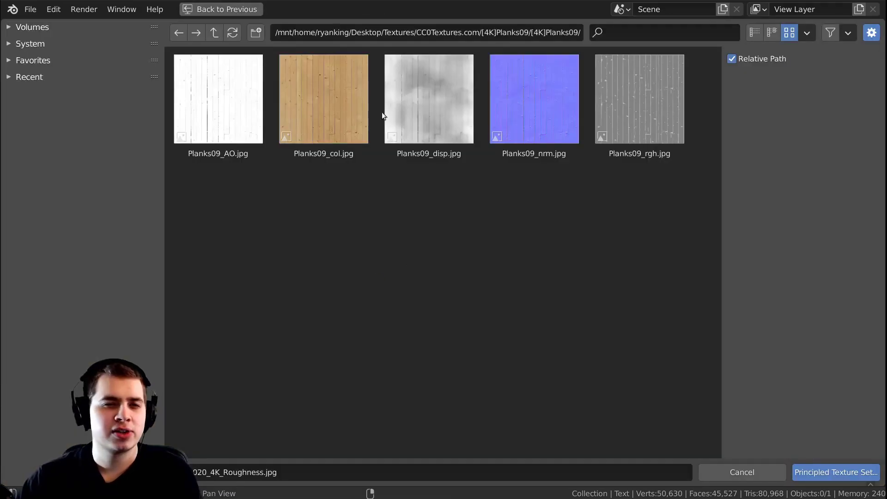
- Load Planks09_col.jpg, Planks09_nrm.jpg and Planks09_rgh.jpg onto the Principled BSDF node as a Principled texture setup
click(323, 97)
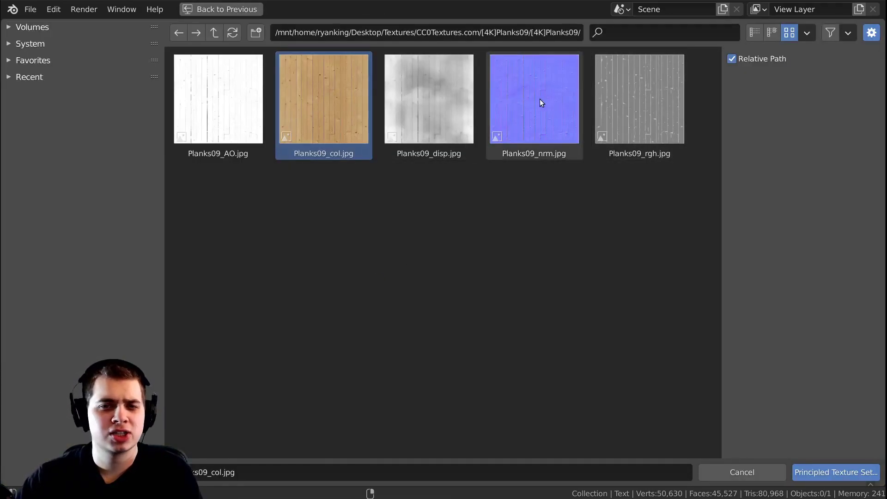
shift+click(545, 98)
shift+click(611, 111)
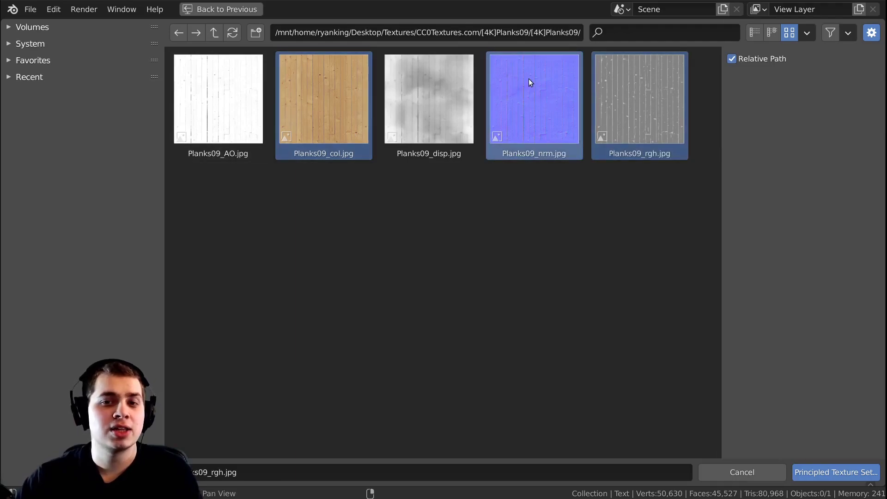
click(836, 469)
- Connect the Texture Coordinate node's Object output to the Mapping node's Vector input for the plank textures
middle_drag(331, 381, 320, 368)
scroll(320, 368, up, 8)
shift+middle_drag(367, 203, 447, 187)
scroll(448, 188, up, 3)
drag(256, 379, 279, 373)
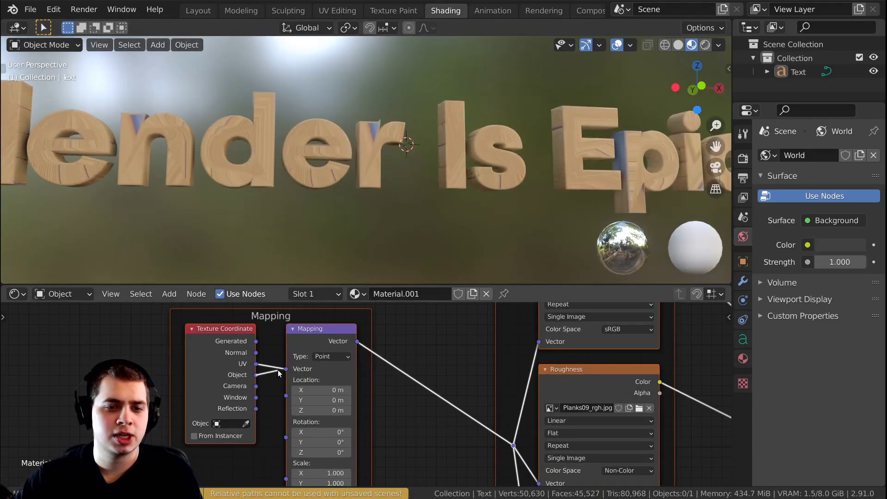
- Set the Planks09_col.jpg base color texture's projection to Box with a blend of 0.2
middle_drag(366, 343, 331, 393)
scroll(395, 387, up, 2)
click(395, 381)
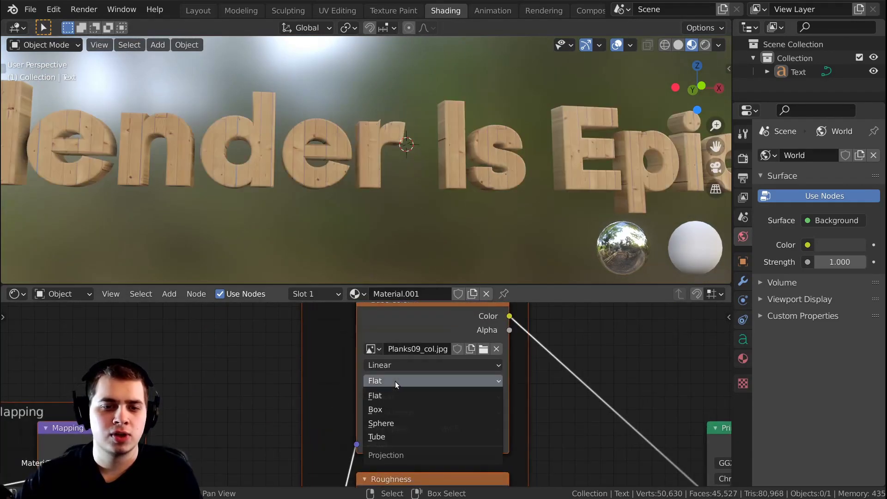
click(390, 410)
click(397, 397)
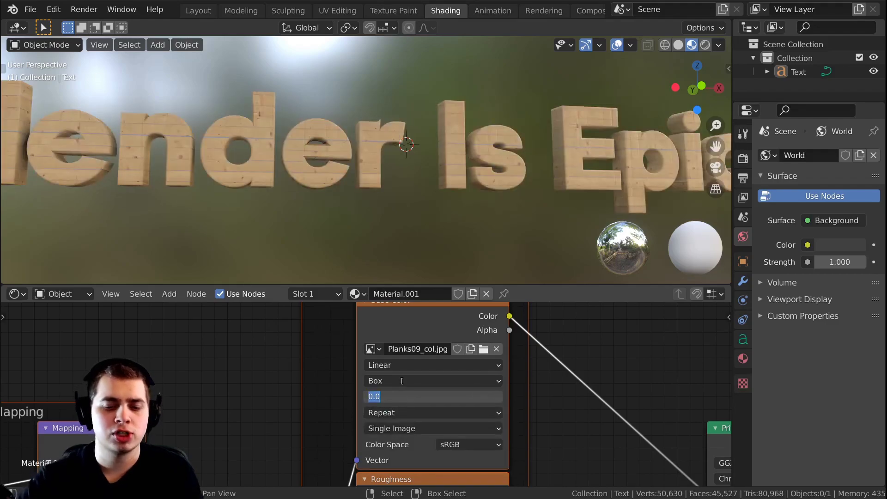
text(0.2)
key(Return)
- Inspect the wood on the letters up close and switch the plank base color texture back to Flat projection
scroll(374, 360, down, 2)
middle_drag(373, 361, 368, 350)
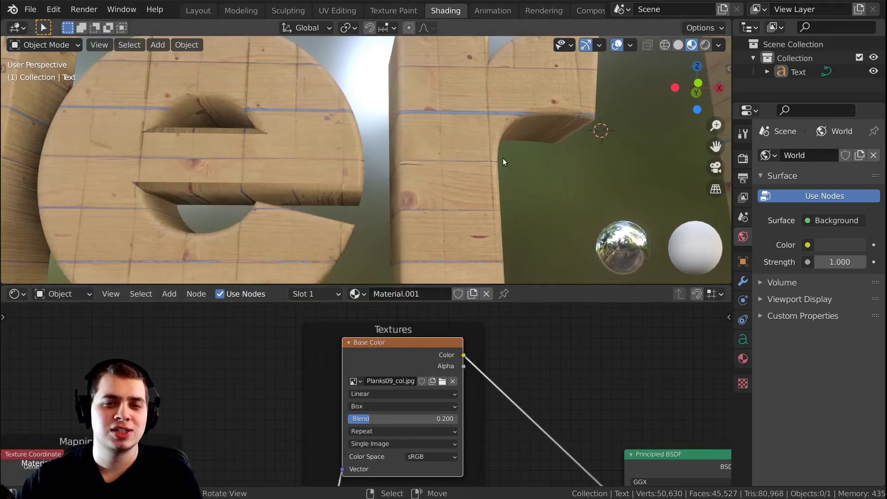
middle_drag(503, 158, 482, 157)
scroll(479, 156, up, 3)
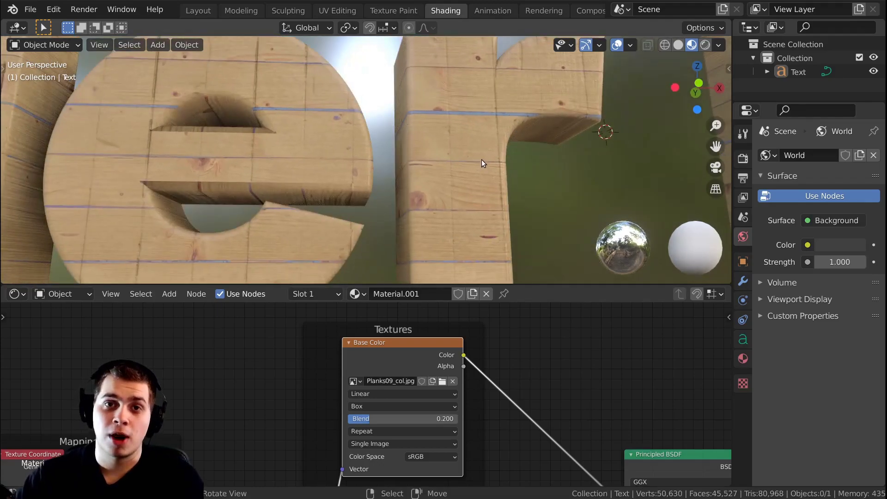
middle_drag(454, 150, 395, 106)
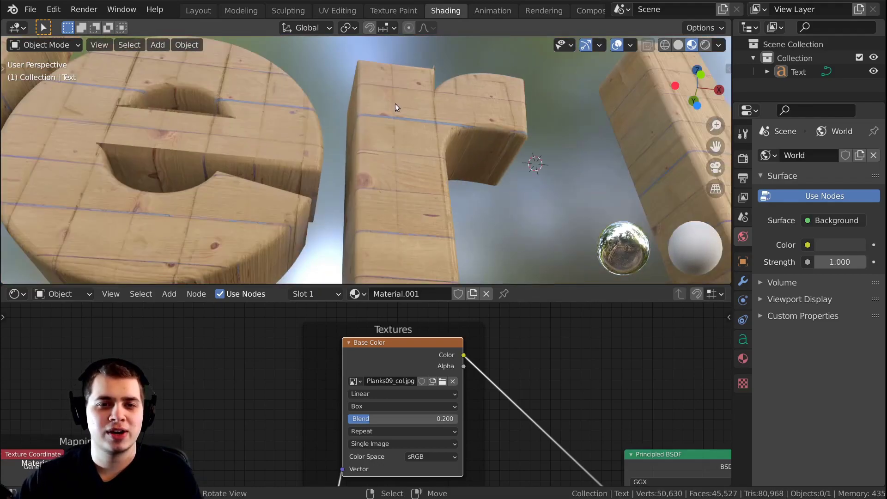
scroll(398, 125, up, 3)
middle_drag(323, 426, 489, 283)
click(367, 376)
click(369, 388)
- Connect the Texture Coordinate node's UV output to the Mapping node's Vector input in place of Object
scroll(234, 368, up, 4)
middle_drag(213, 345, 212, 372)
drag(192, 355, 234, 362)
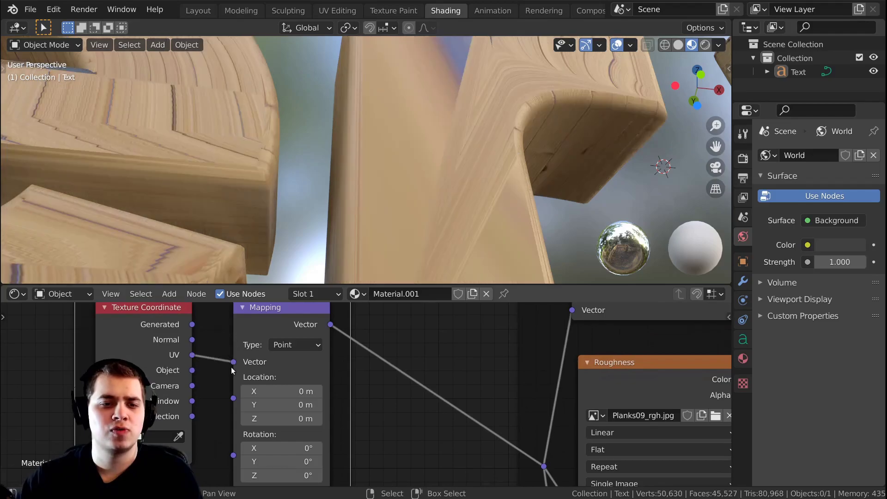
scroll(296, 343, down, 2)
scroll(356, 242, down, 5)
middle_drag(356, 244, 370, 221)
scroll(368, 226, down, 3)
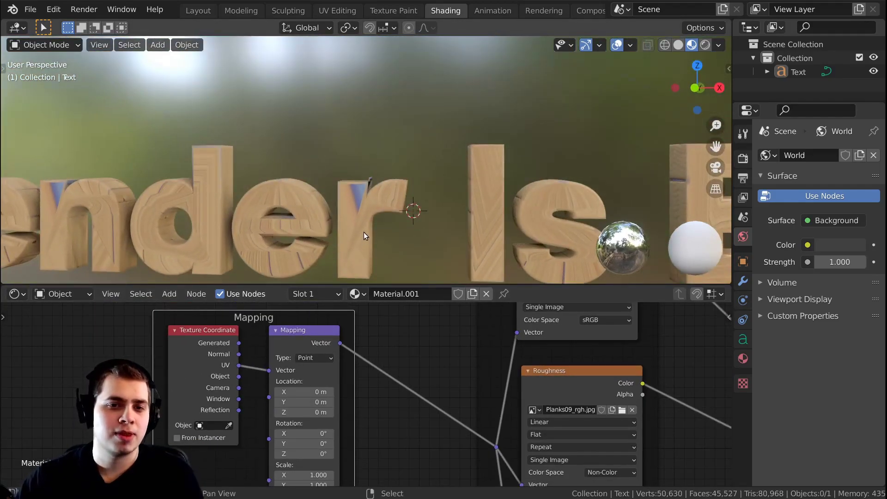
- Select the wood-textured text, briefly enter and leave its edit mode, and look it over from another angle
click(361, 205)
scroll(362, 206, down, 4)
key(Tab)
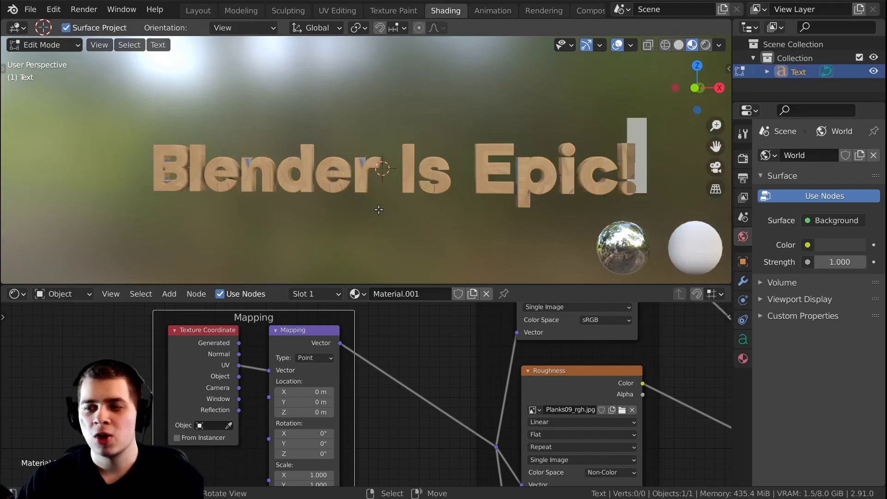
key(Tab)
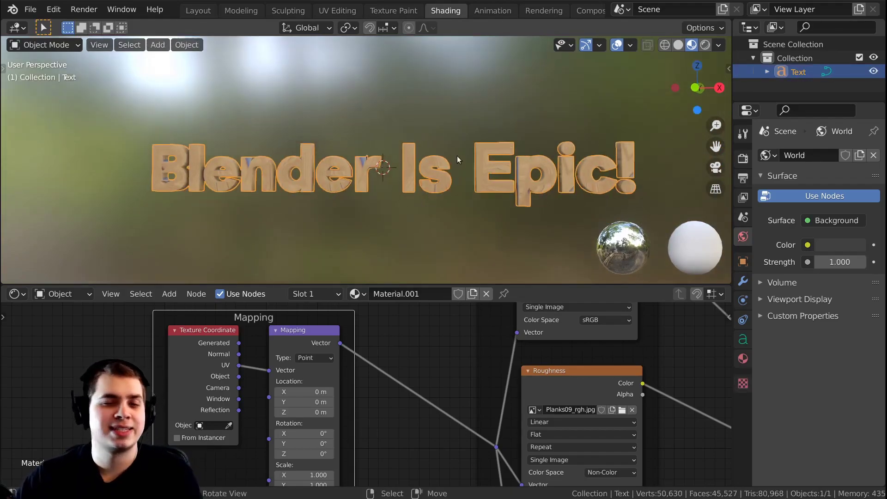
middle_drag(417, 186, 440, 197)
scroll(441, 197, down, 1)
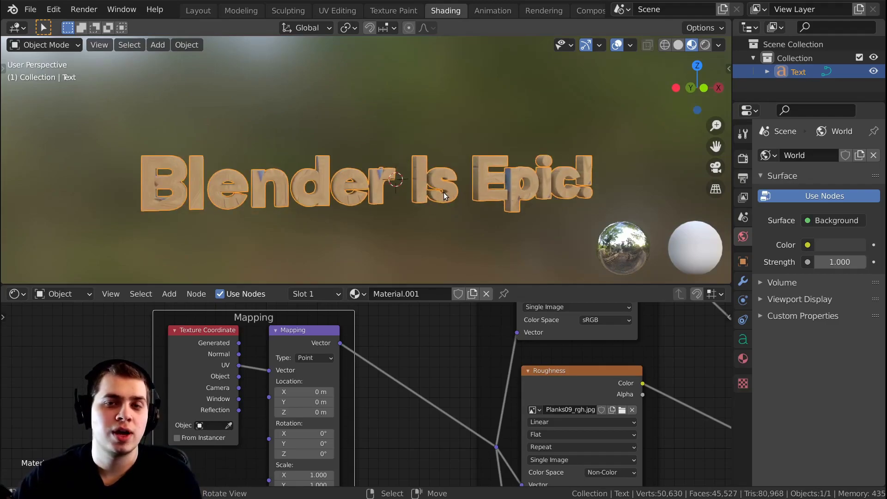
scroll(437, 197, up, 2)
scroll(425, 195, down, 4)
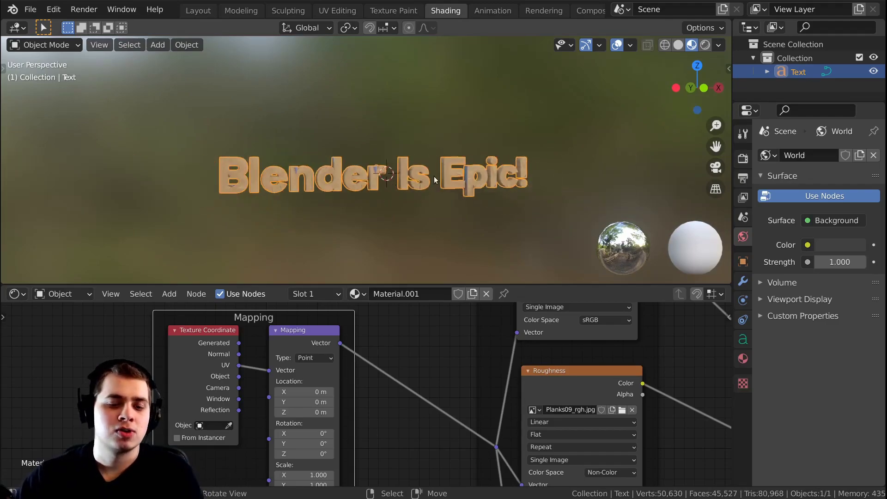
- Duplicate the wood-textured text and move the copy upward along the Z axis, well clear of the original
key(shift+d)
key(z)
click(430, 279)
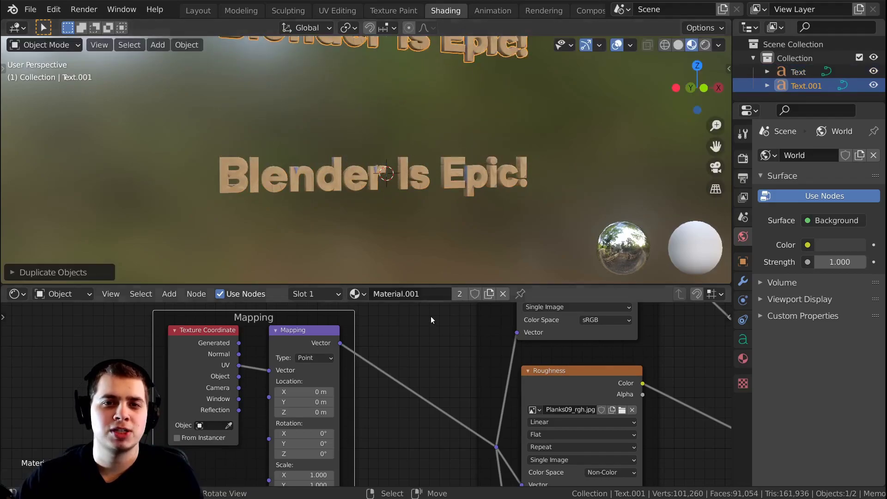
scroll(430, 307, down, 1)
scroll(426, 199, down, 2)
click(428, 168)
scroll(433, 143, up, 8)
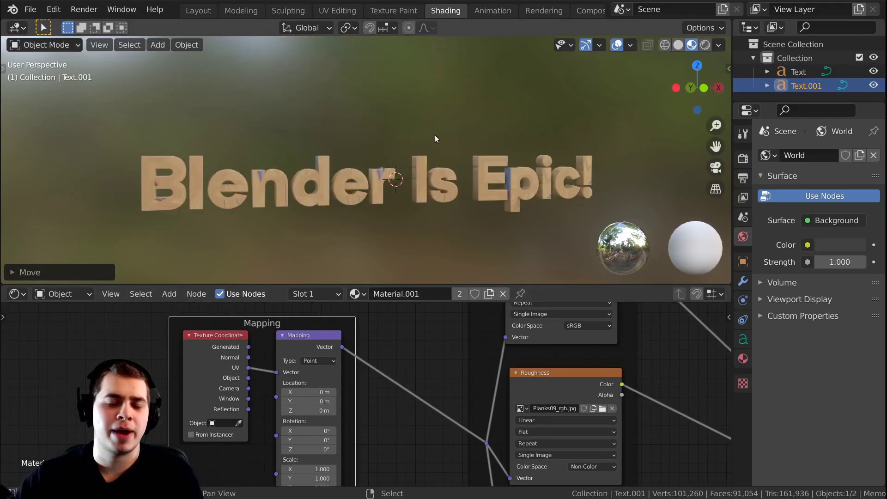
- Convert the original wood-textured text to a mesh and enter its edit mode
click(385, 148)
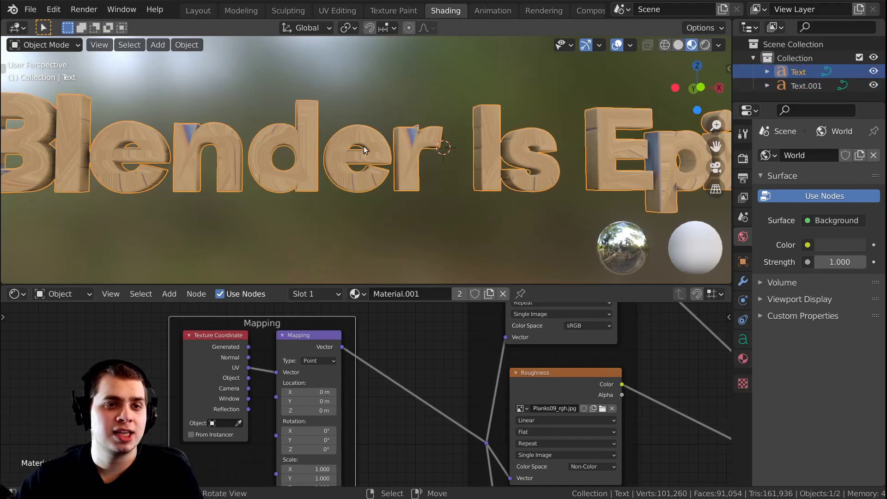
click(190, 45)
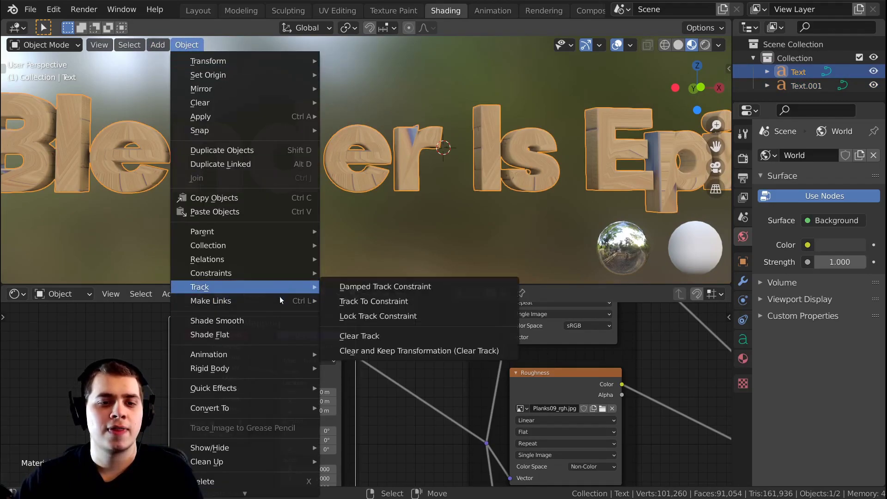
mouse_move(276, 409)
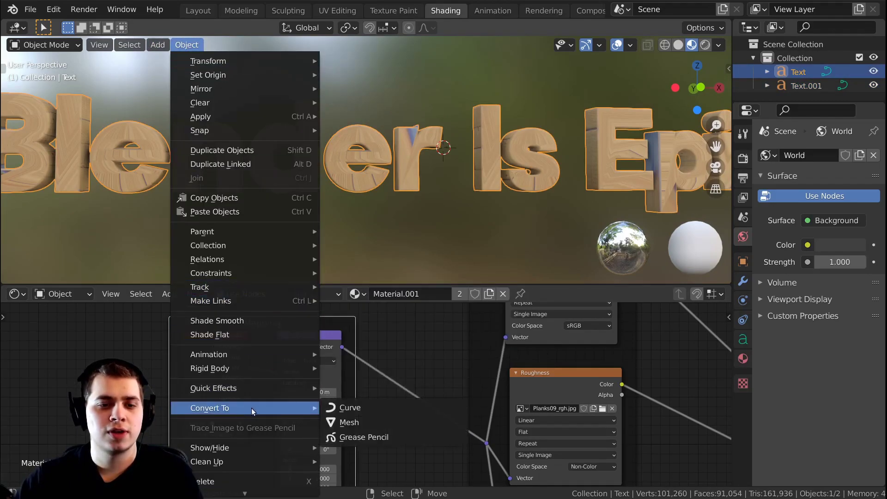
click(356, 426)
scroll(437, 193, down, 4)
key(Tab)
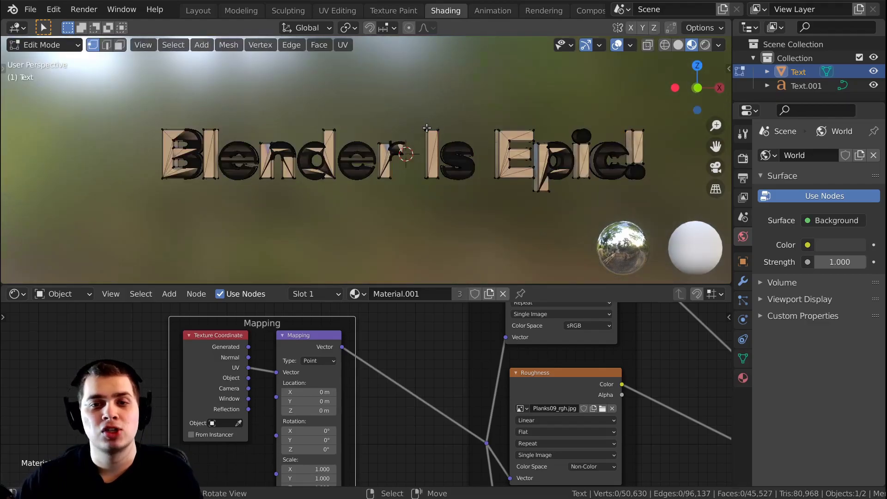
- Maximize the 3D viewport, then select and deselect all of the text mesh's geometry
key(ctrl+space)
scroll(428, 139, up, 3)
key(a)
middle_drag(407, 231, 416, 231)
key(alt+a)
scroll(407, 250, up, 3)
- Examine the converted letters' mesh geometry up close from several angles, then leave edit mode
middle_drag(377, 274, 411, 270)
scroll(410, 270, up, 5)
shift+middle_drag(430, 70, 500, 92)
scroll(543, 192, down, 5)
middle_drag(508, 125, 460, 155)
right_drag(464, 156, 469, 189)
right_click(468, 189)
middle_drag(469, 190, 522, 294)
scroll(477, 206, up, 3)
key(g)
right_click(417, 226)
scroll(481, 223, down, 5)
key(Tab)
- Unwrap the entire text mesh with Project from View in the front orthographic view and return to Object Mode
key(KP_7)
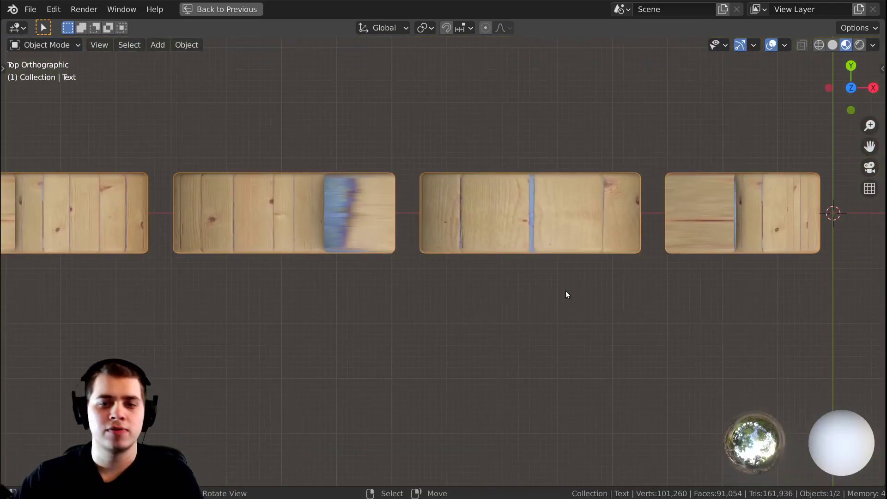
key(KP_1)
scroll(565, 291, down, 3)
key(Tab)
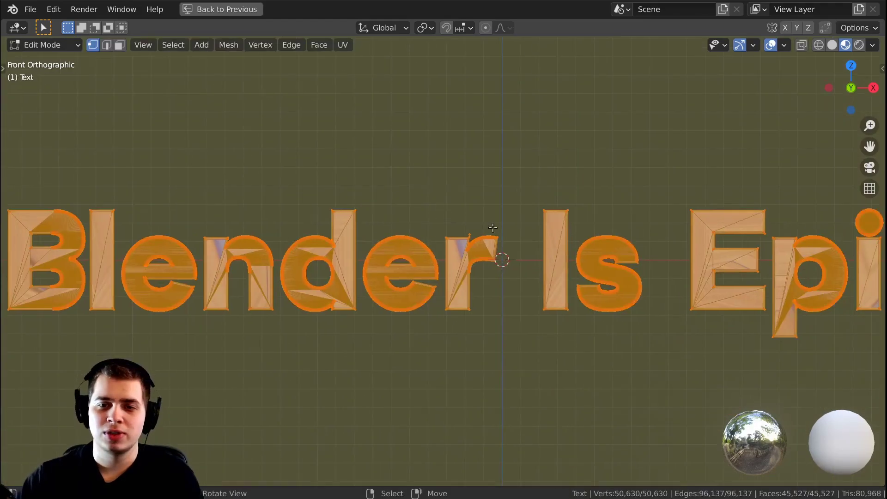
scroll(489, 226, down, 3)
scroll(556, 188, up, 1)
key(u)
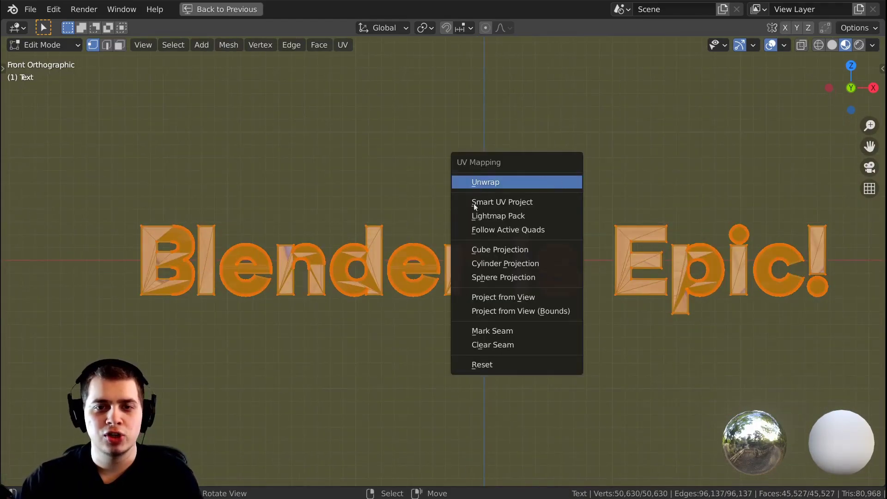
click(507, 295)
key(Tab)
scroll(452, 314, up, 4)
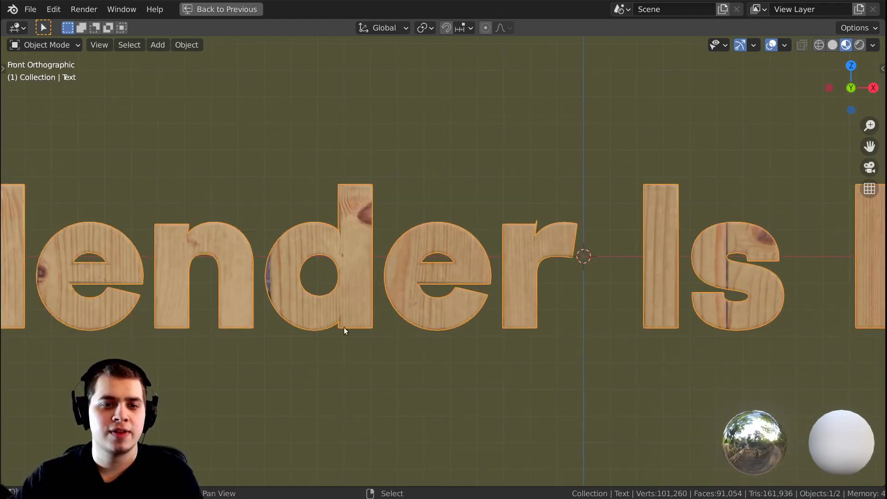
scroll(341, 327, down, 2)
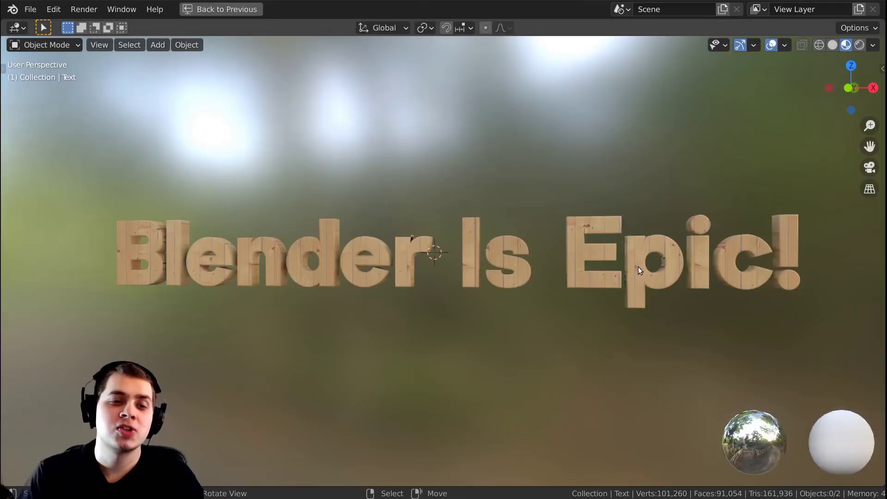